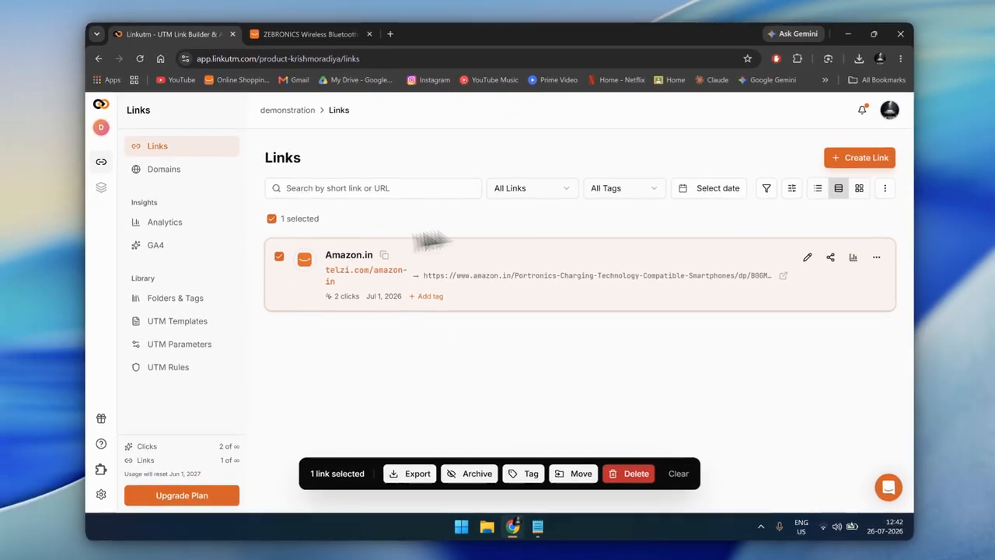
Start a new link with the ZEBRONICS wireless speaker's Amazon product page address as its destination URL.
key(ctrl+Tab)
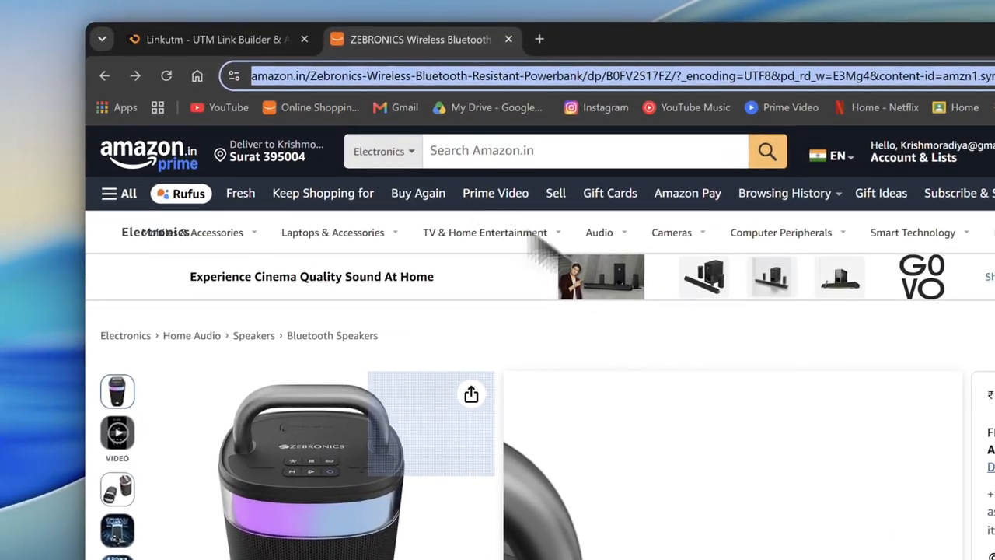
key(ctrl+shift+Tab)
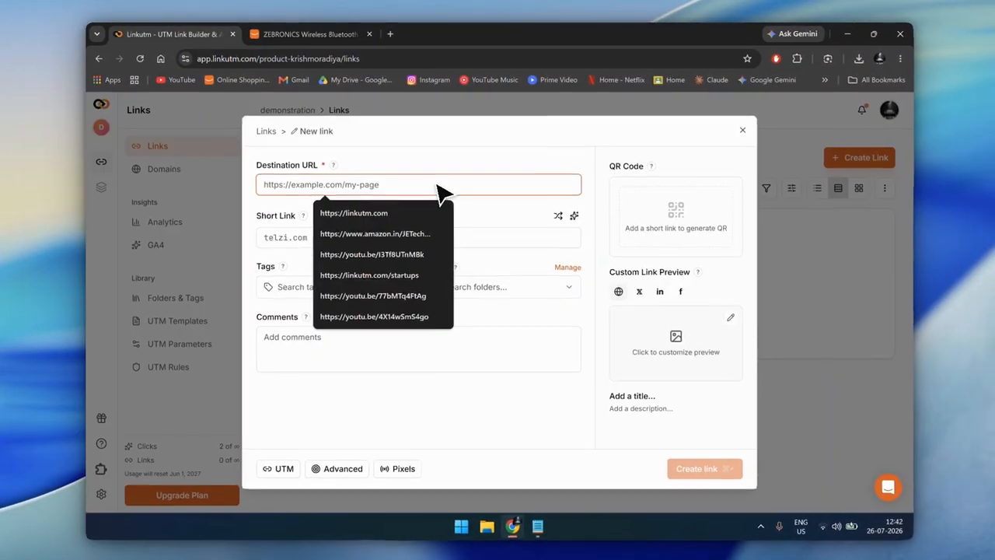
key(ctrl+v)
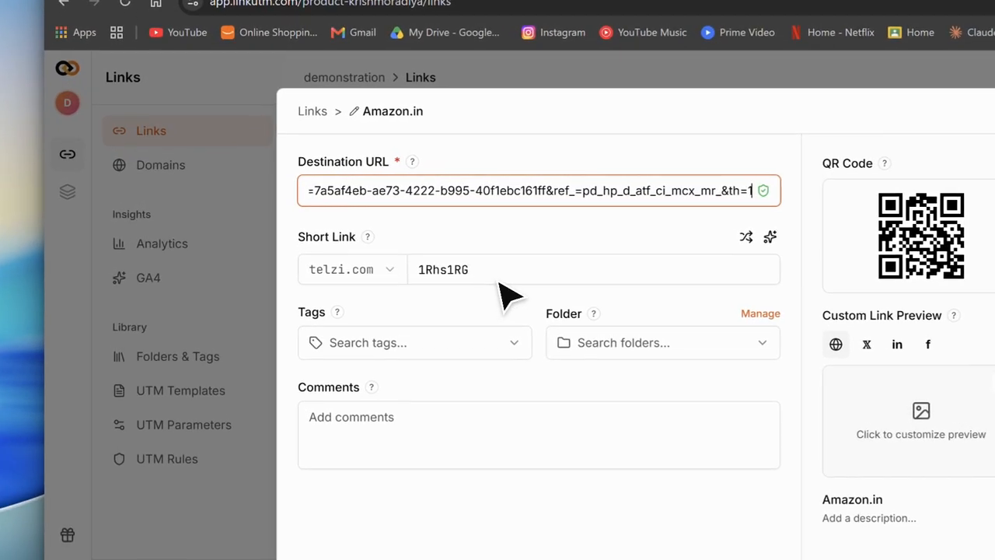
Clear the generated short link slug and choose ezutm.com as the short link's domain.
click(500, 281)
key(BackSpace)
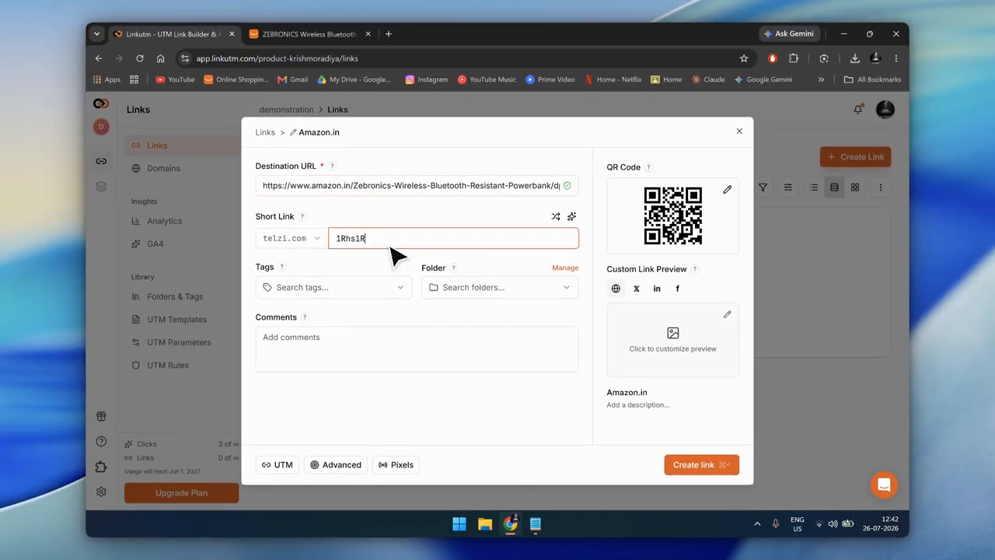
key(BackSpace)
key(BackSpace)
key(BackSpace)
key(BackSpace)
key(BackSpace)
key(BackSpace)
click(315, 238)
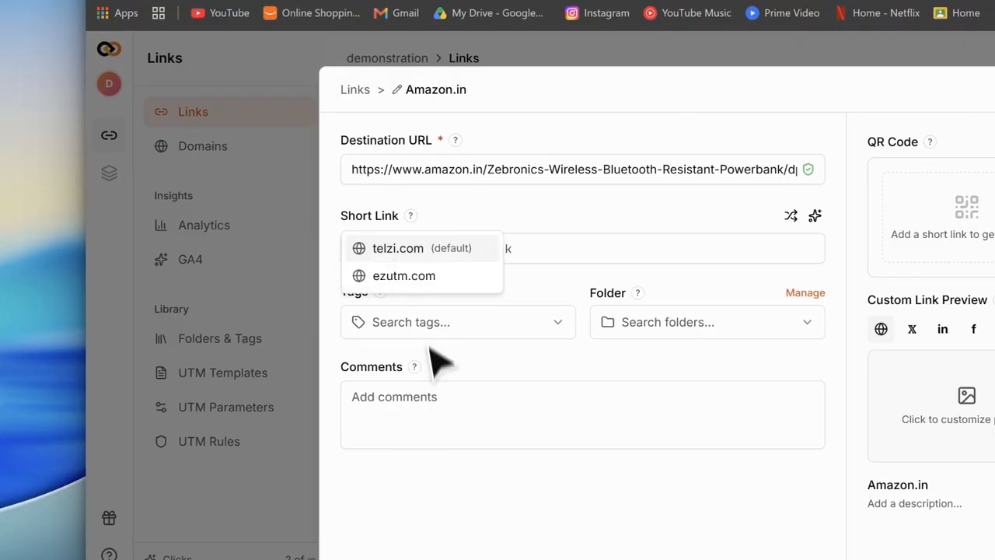
click(440, 278)
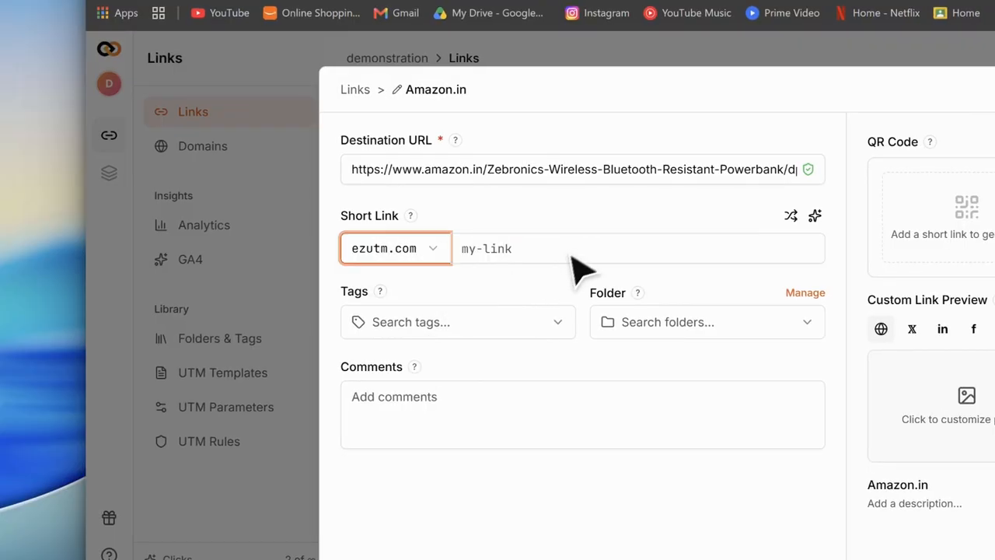
Try a smart slug from the page title and a random slug for the short link, and clear the slug.
click(574, 252)
click(815, 216)
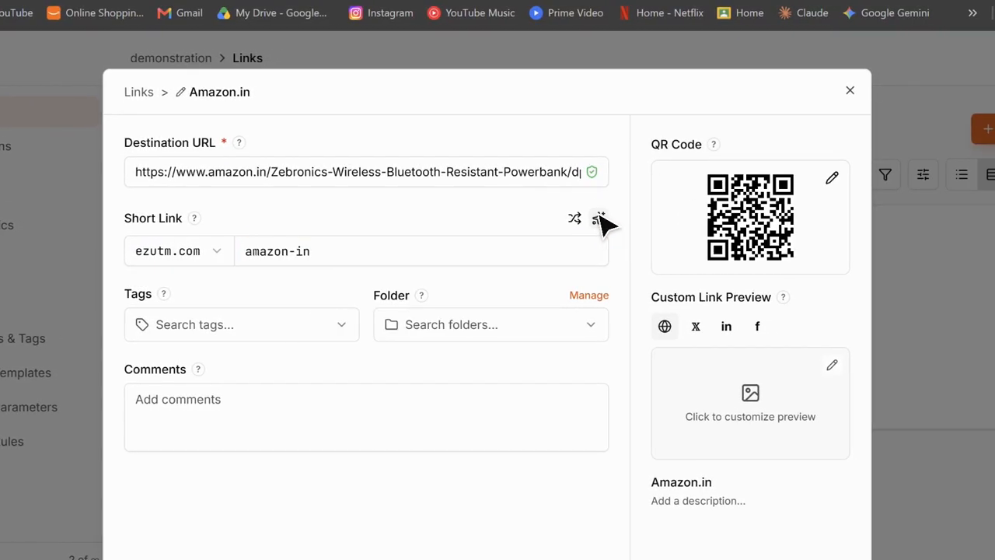
click(574, 219)
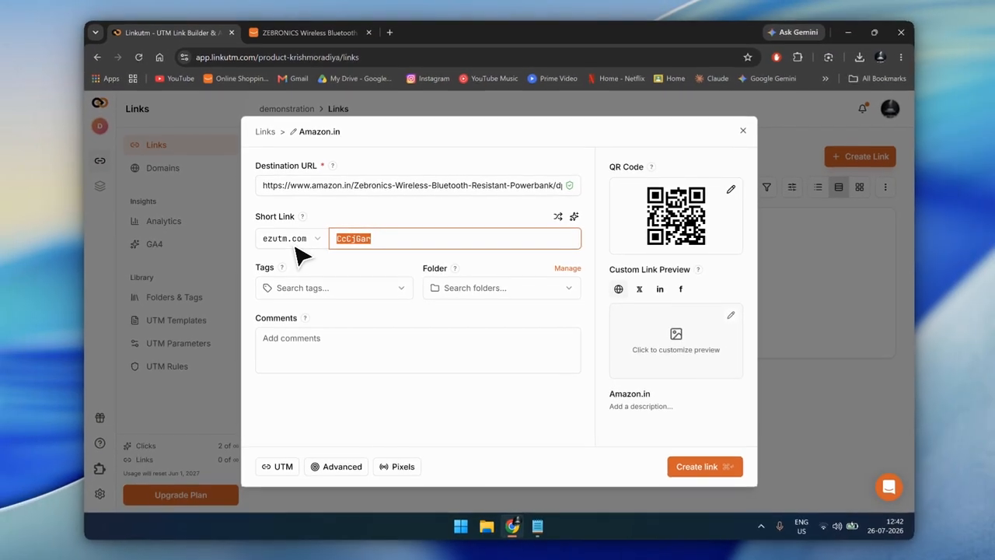
key(BackSpace)
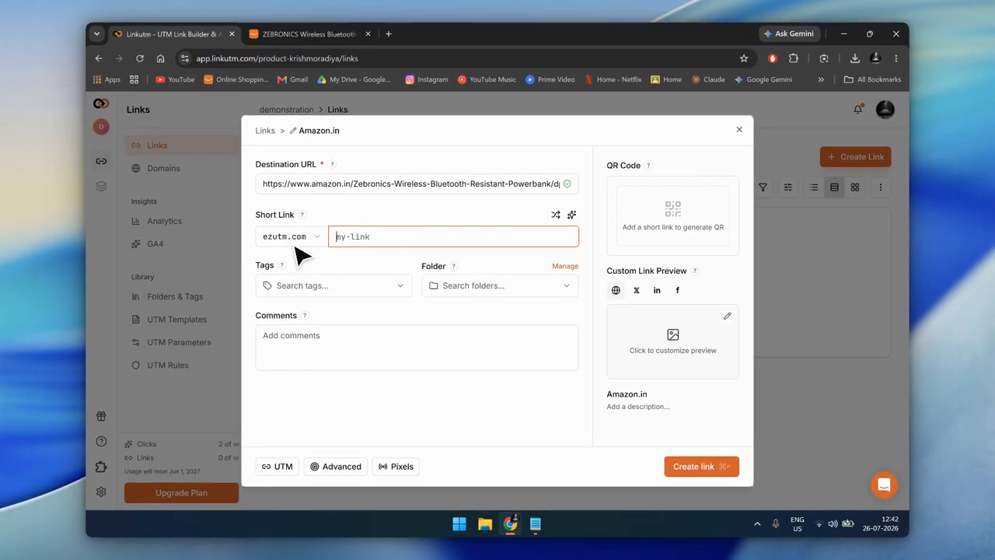
Set the short link's slug to amazon-facebook.
text(amazon-)
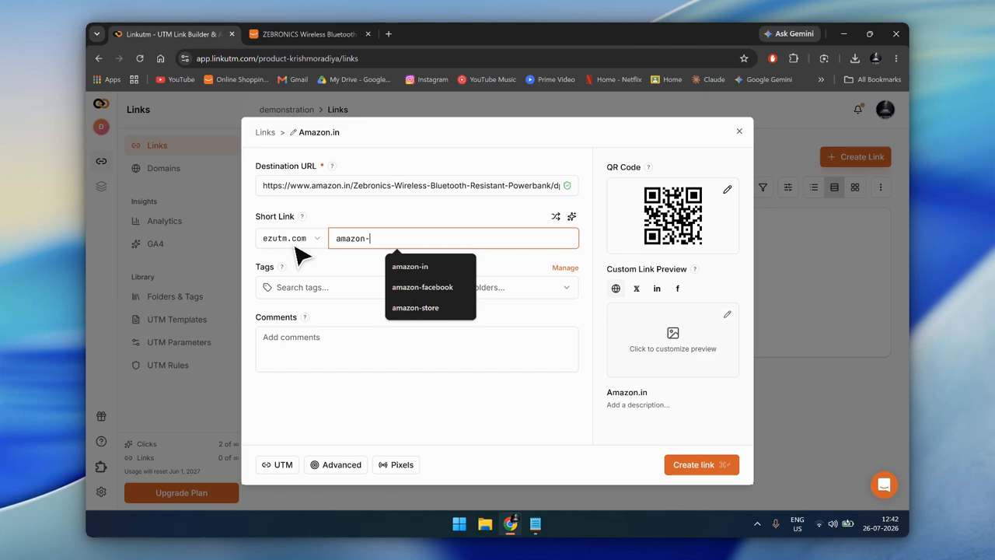
key(Down)
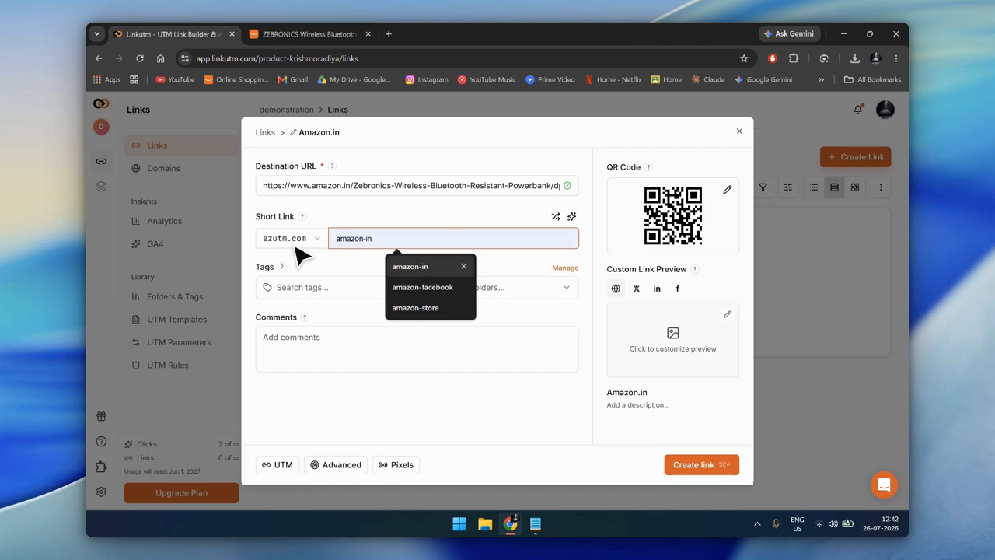
key(Down)
key(Return)
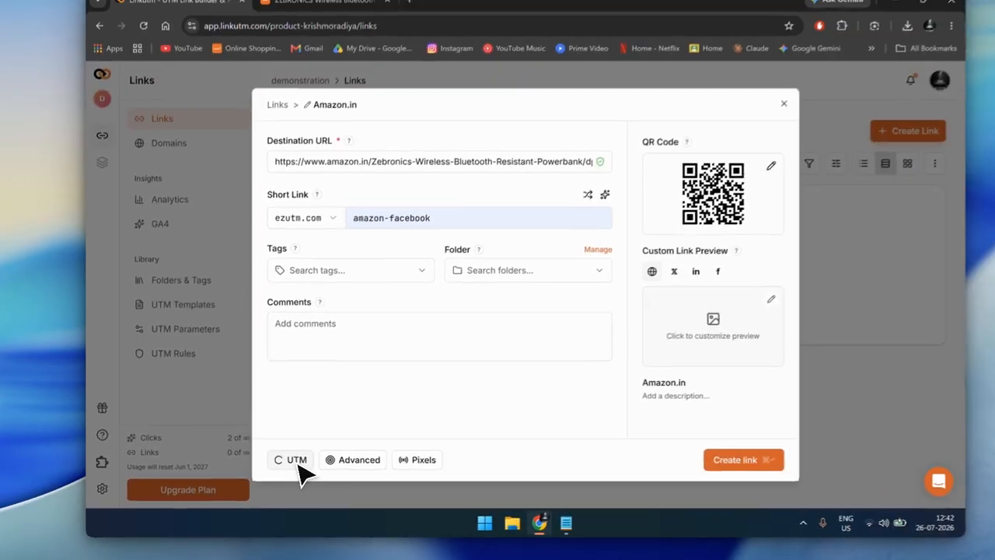
Open the link's UTM parameters and choose the Facebook Ads quick apply template.
click(283, 466)
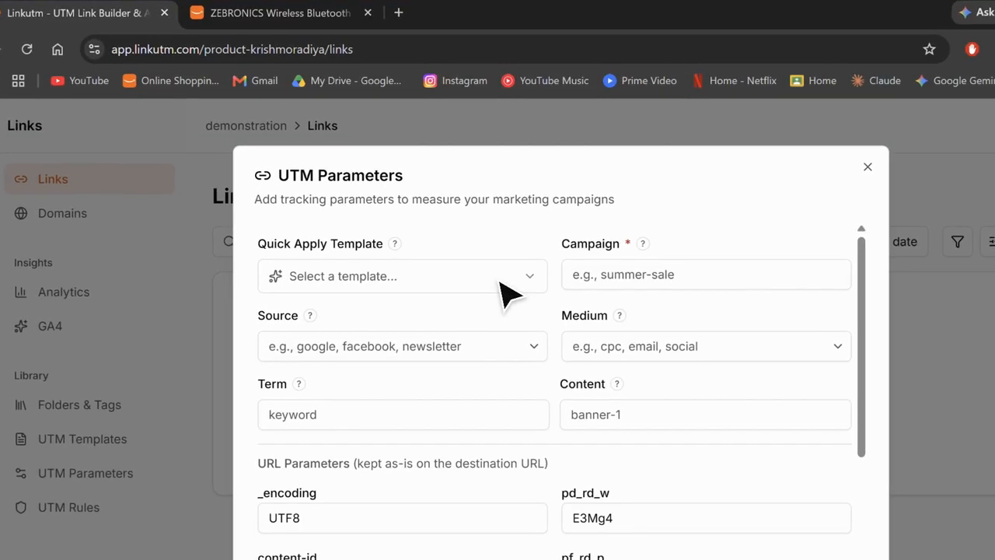
click(460, 212)
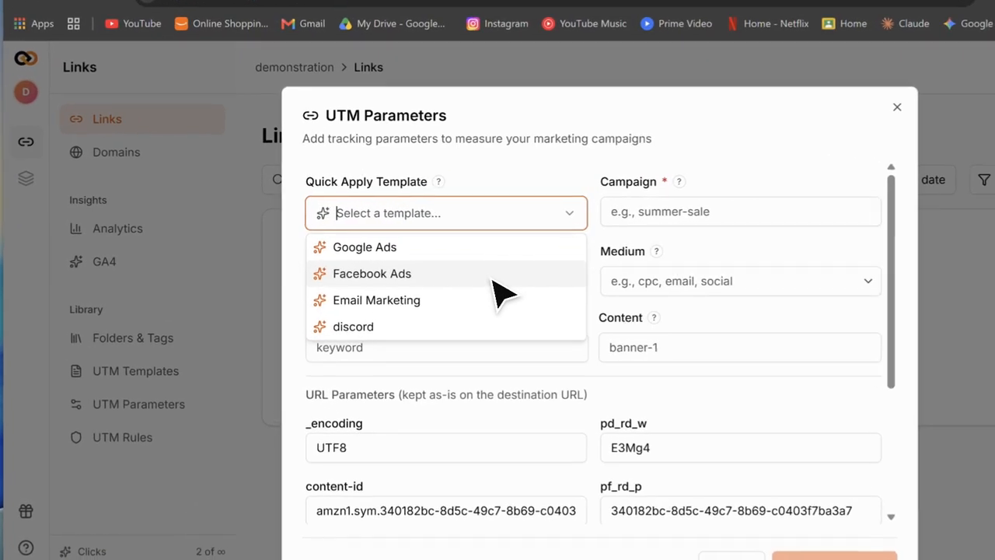
click(420, 255)
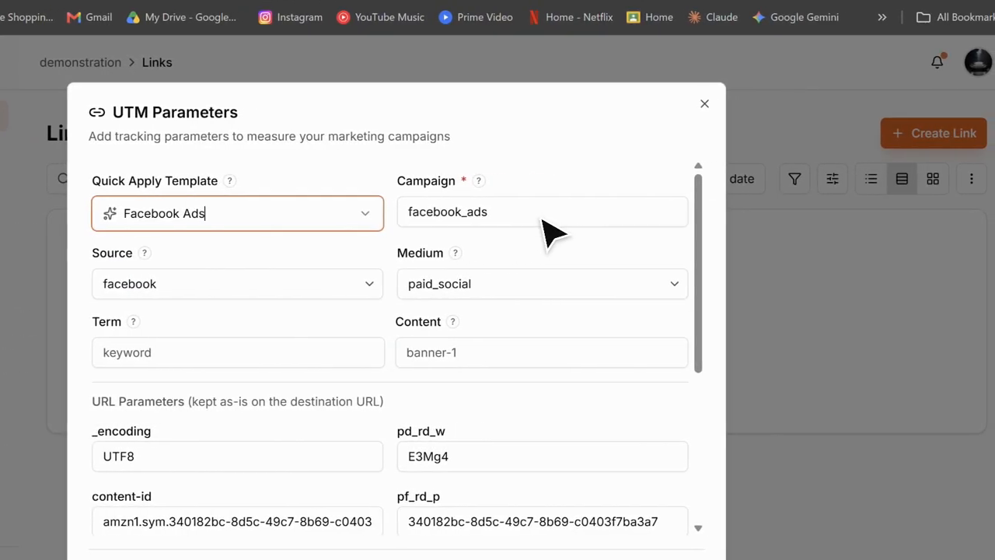
Set the UTM medium to social.
click(644, 219)
click(561, 291)
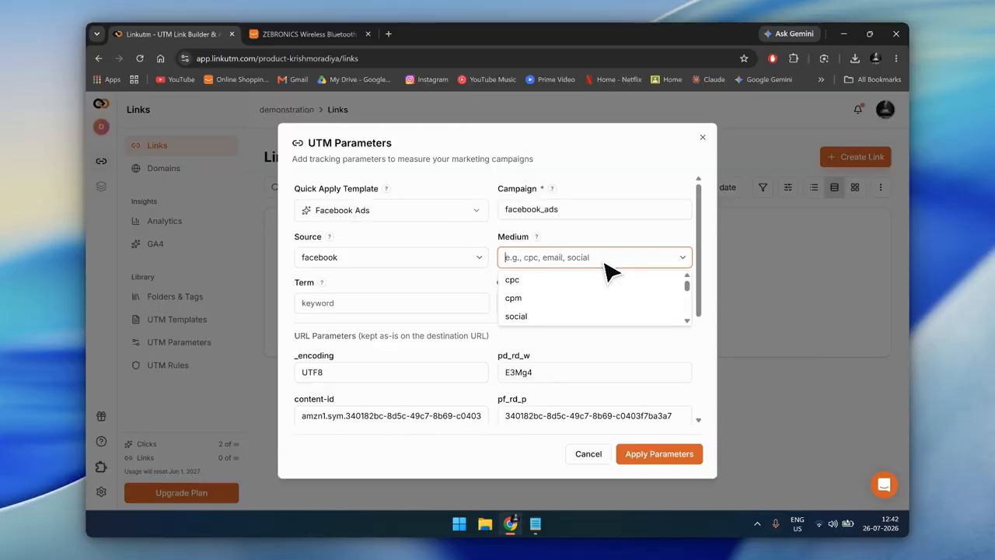
text(soca)
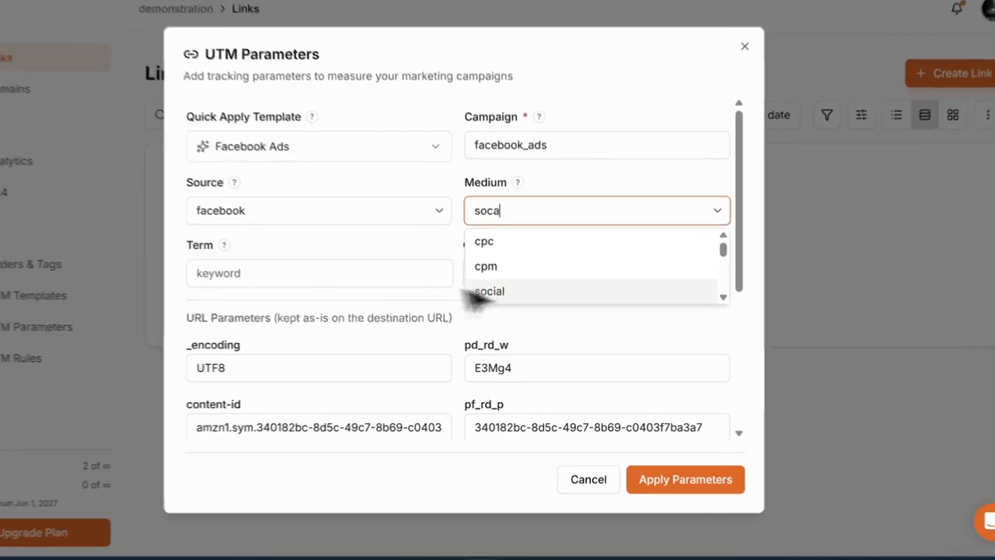
click(476, 292)
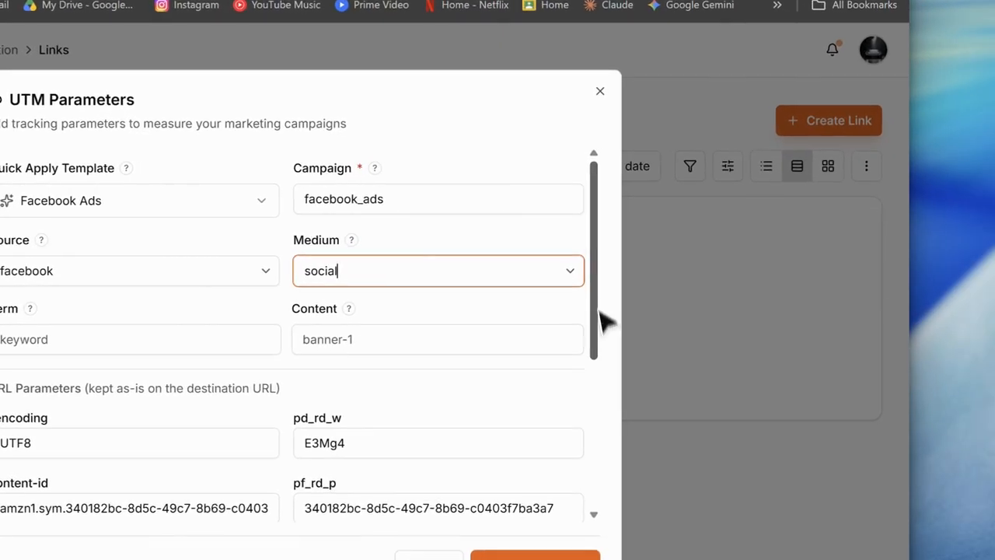
Review the UTM parameter preview string and apply the parameters to the link.
scroll(709, 364, down, 3)
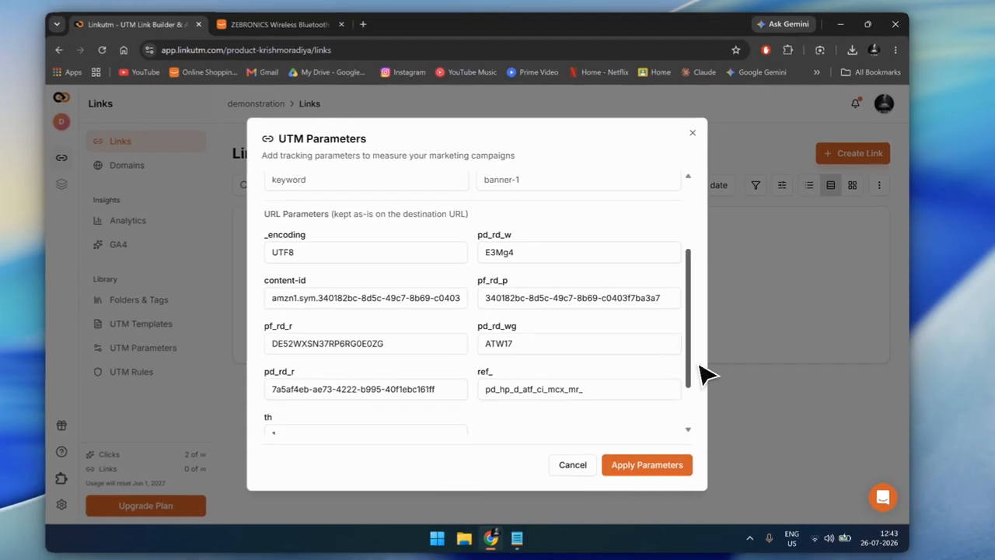
scroll(699, 366, down, 1)
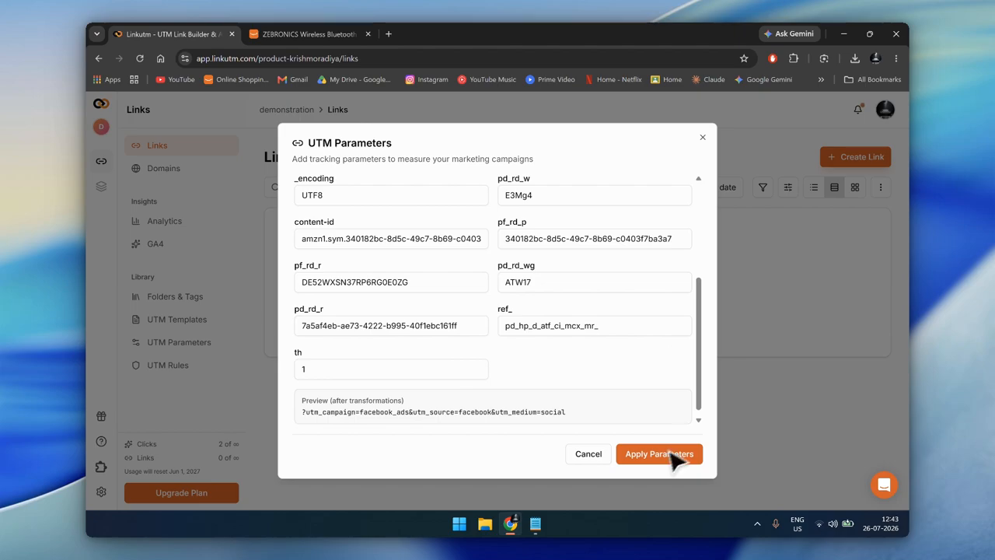
drag(301, 412, 614, 411)
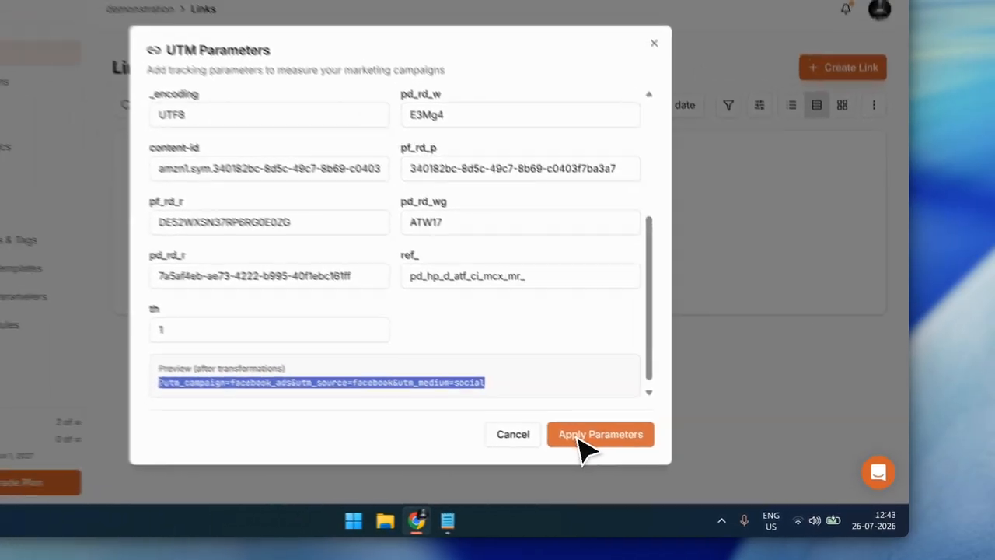
click(639, 457)
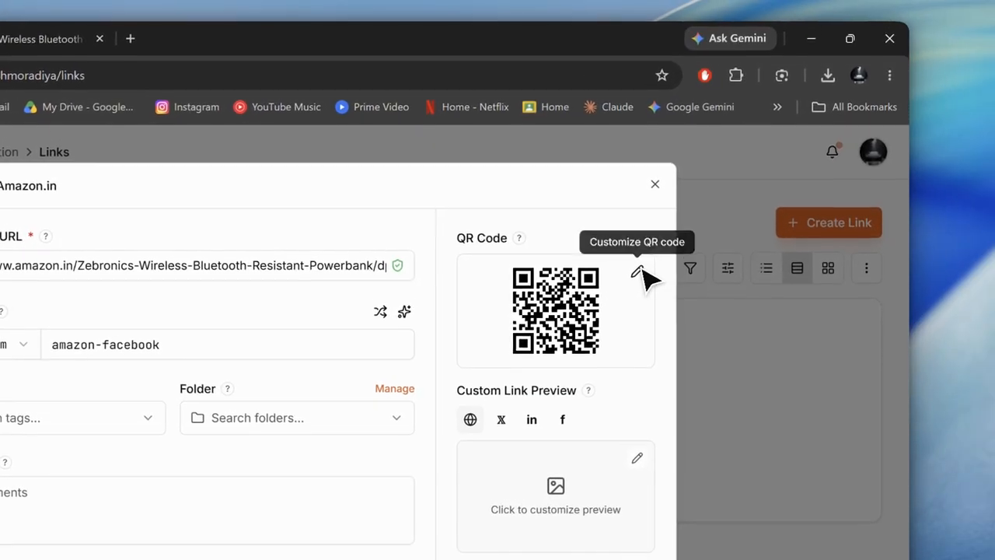
Look at the QR code's customization and download options, and create the amazon-facebook link.
click(727, 189)
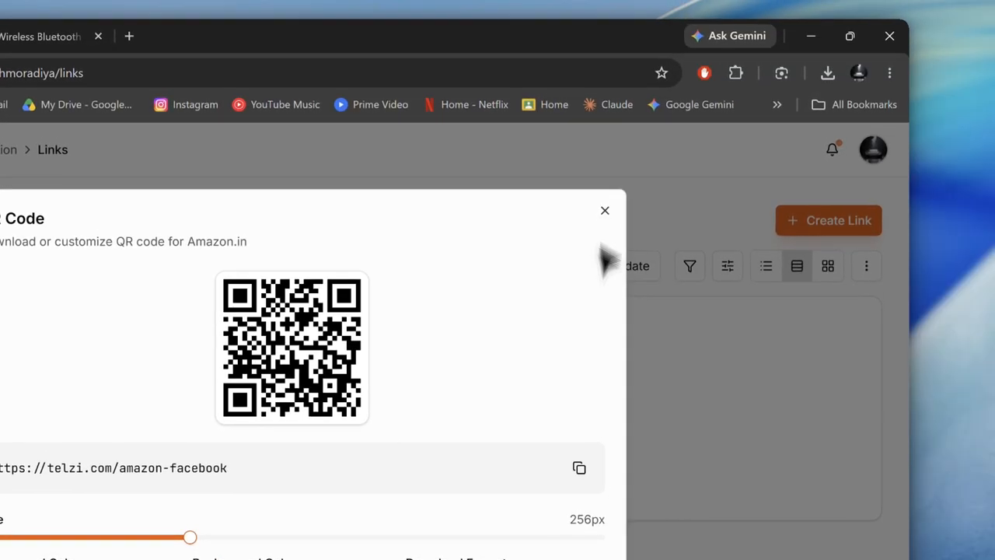
click(610, 150)
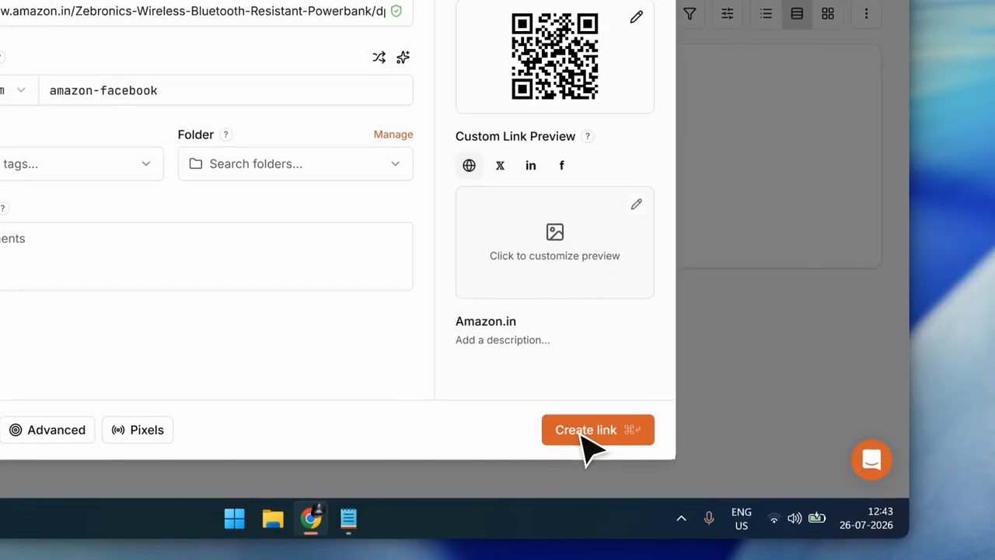
click(593, 559)
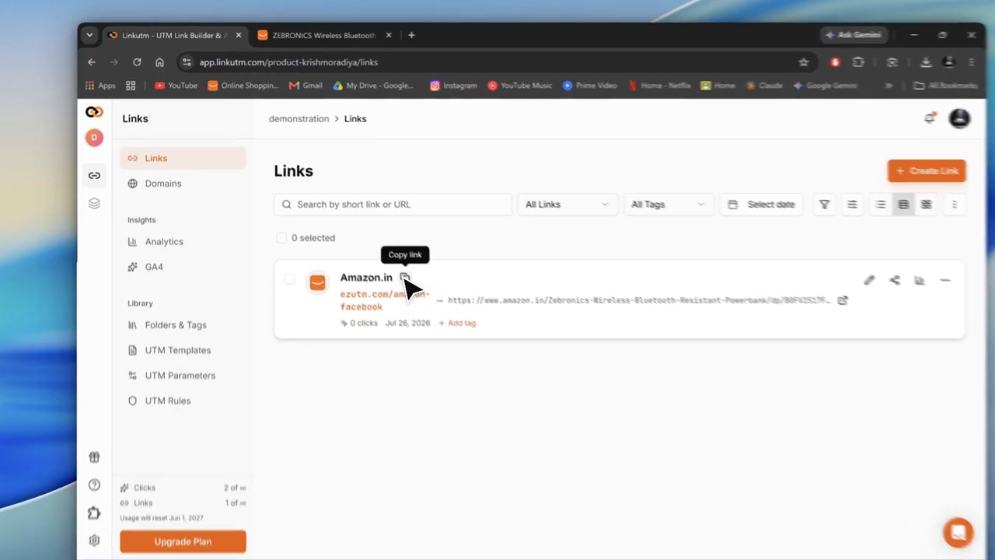
Test the ezutm.com/amazon-facebook short link by copying it and opening it in an incognito window, and close that window.
click(490, 368)
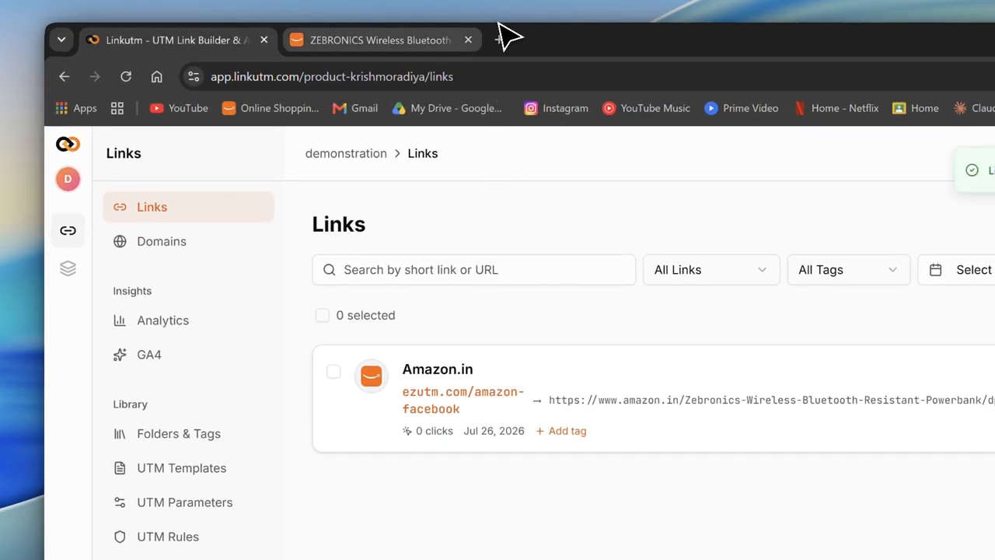
click(498, 40)
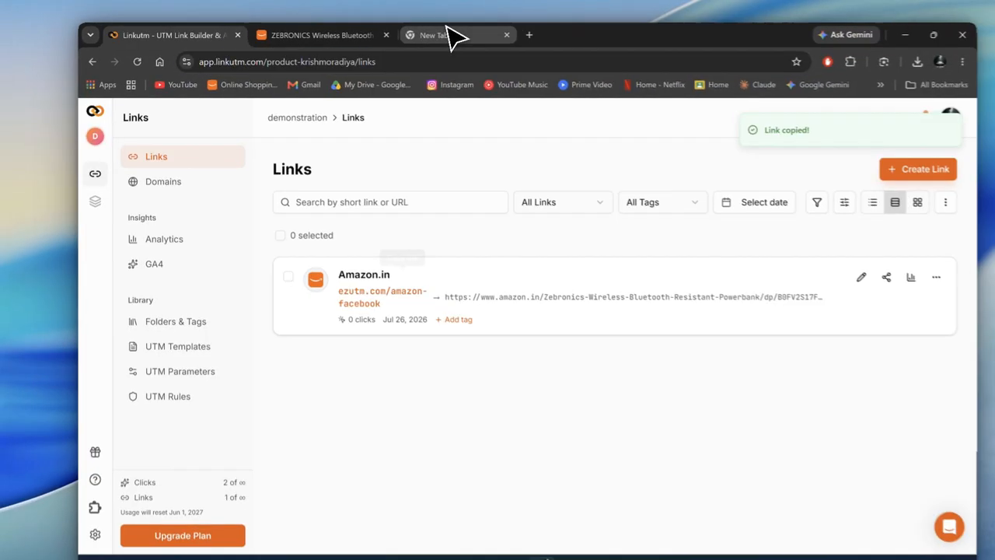
key(ctrl+shift+n)
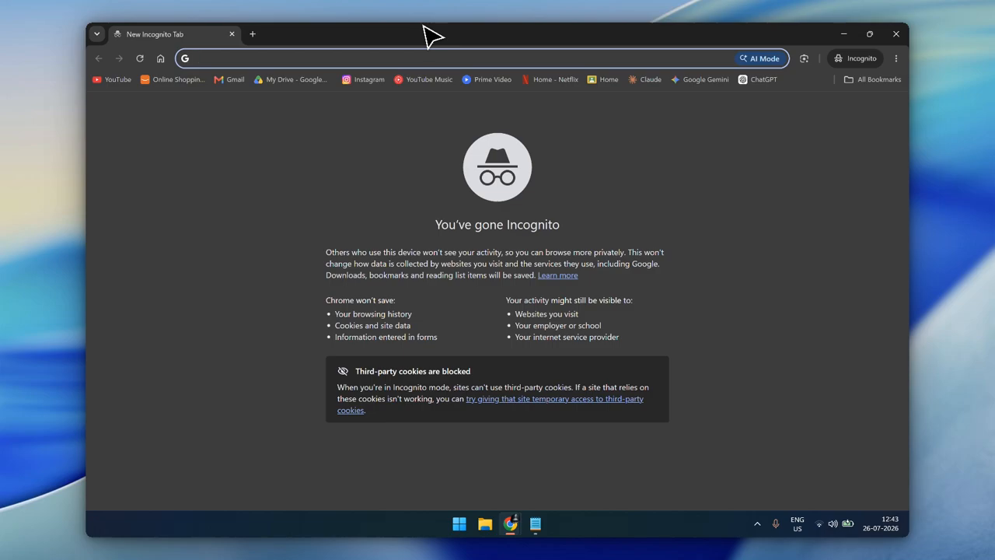
key(ctrl+v)
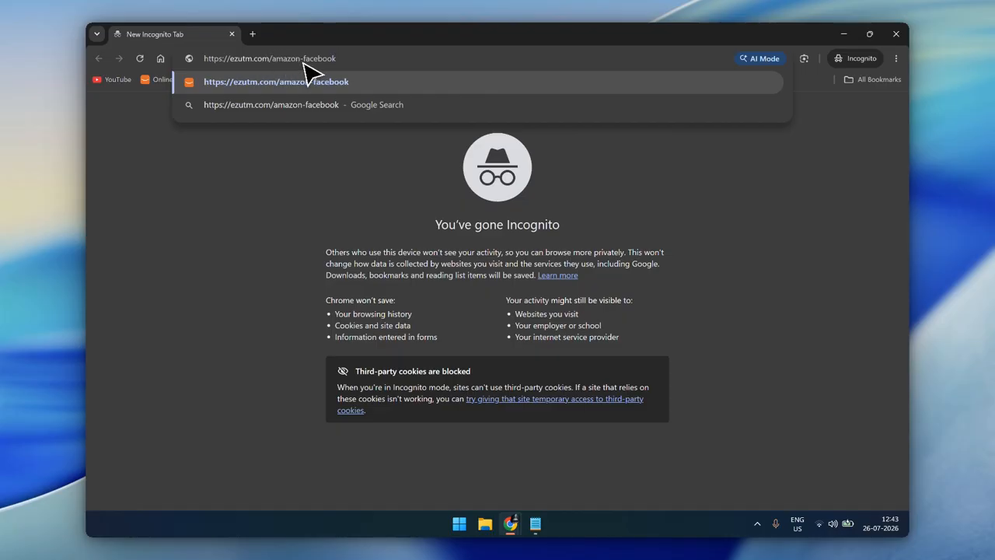
key(Return)
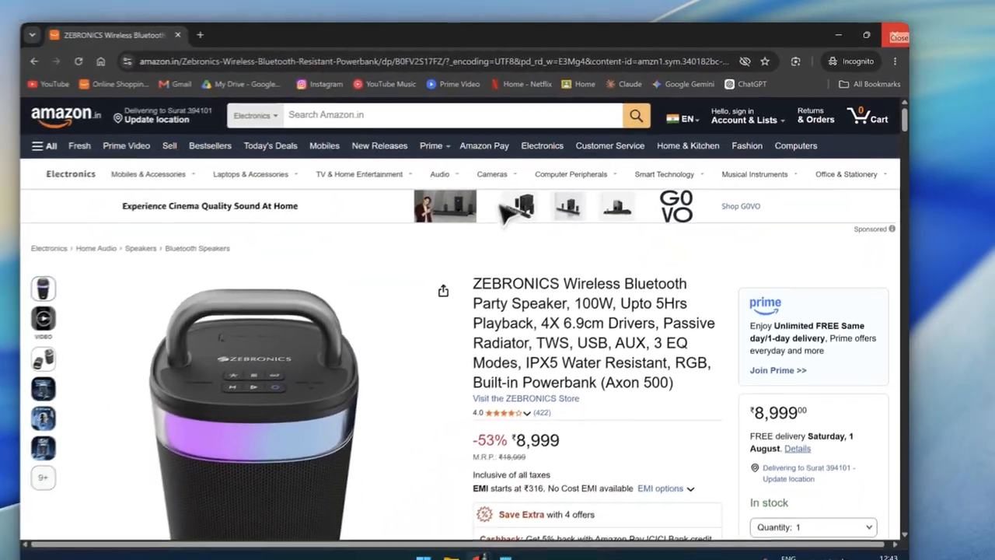
click(902, 34)
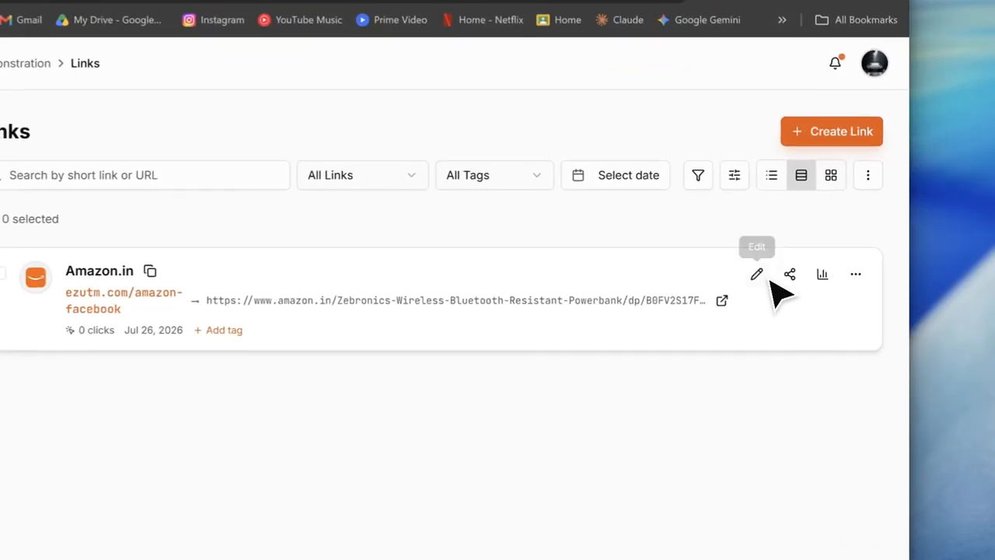
Copy the full destination URL from the existing Amazon.in link's edit form and close the form.
click(803, 256)
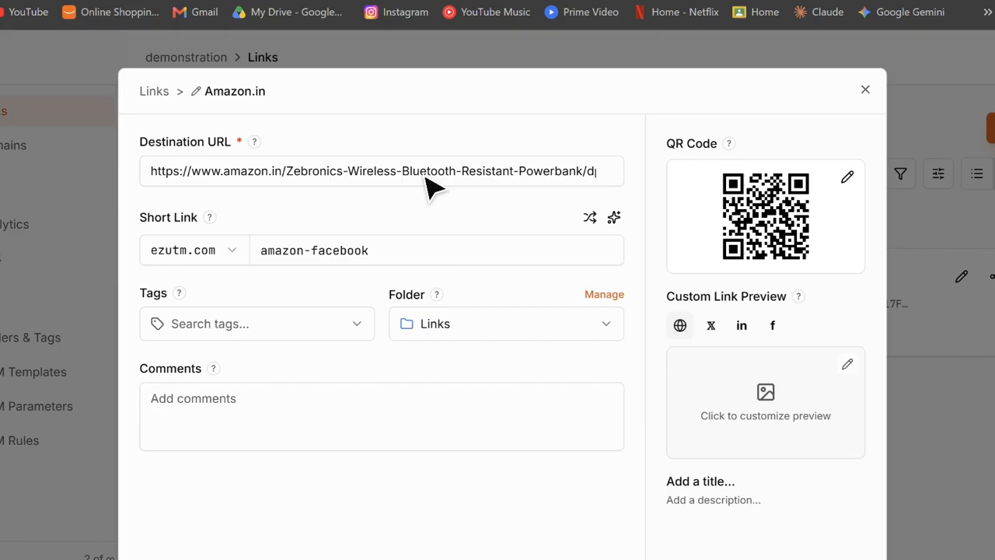
click(435, 173)
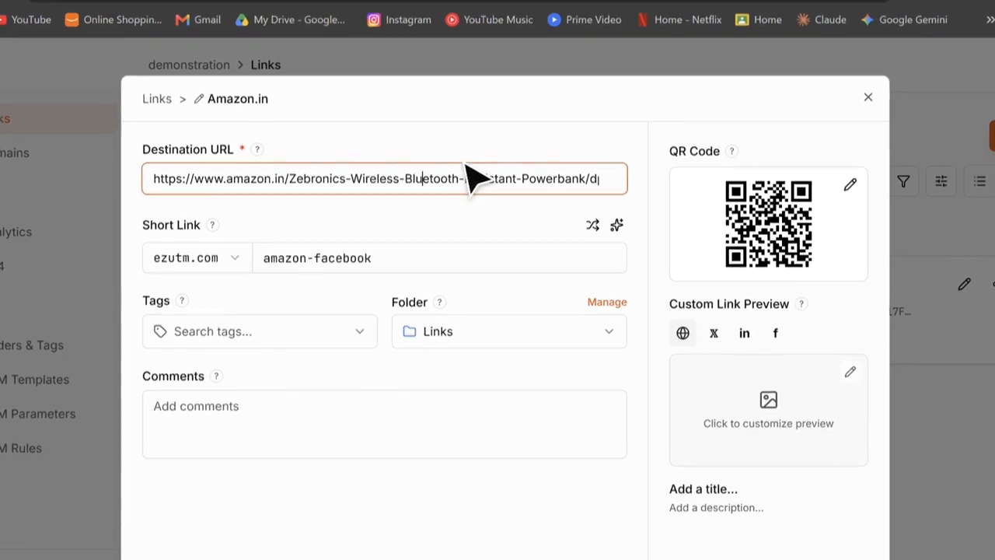
key(ctrl+a)
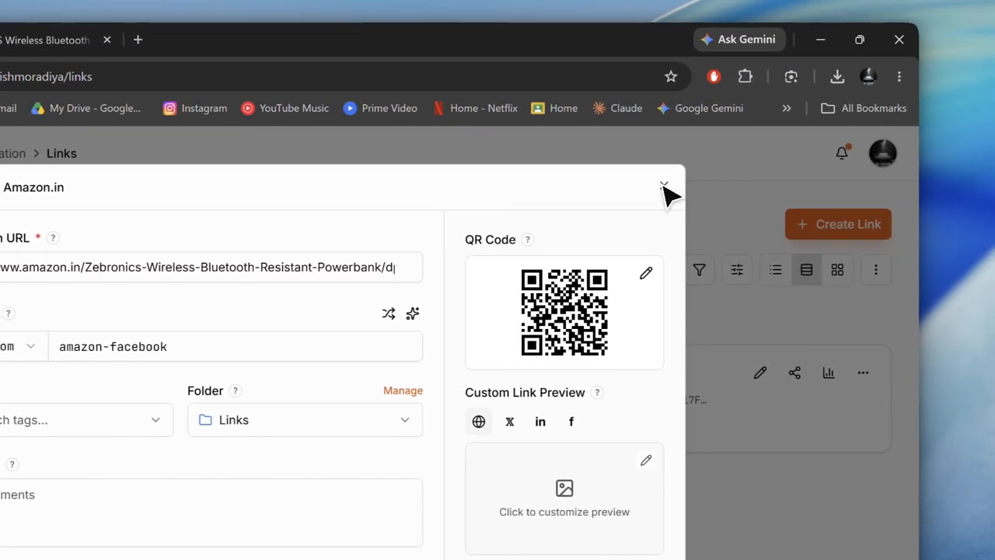
click(807, 185)
Start a new link with the copied Amazon product URL as destination and ezutm.com as the short link domain.
click(948, 225)
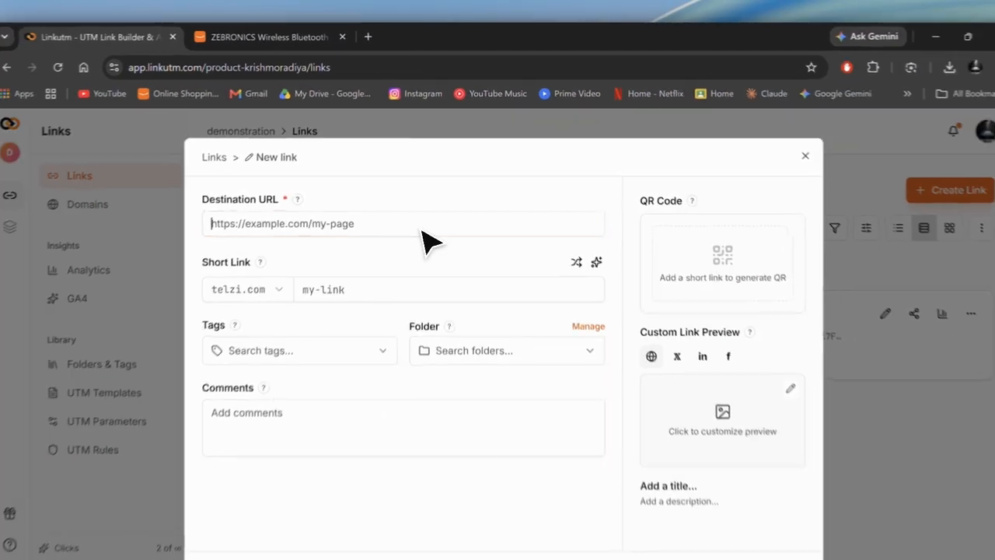
click(390, 269)
key(ctrl+v)
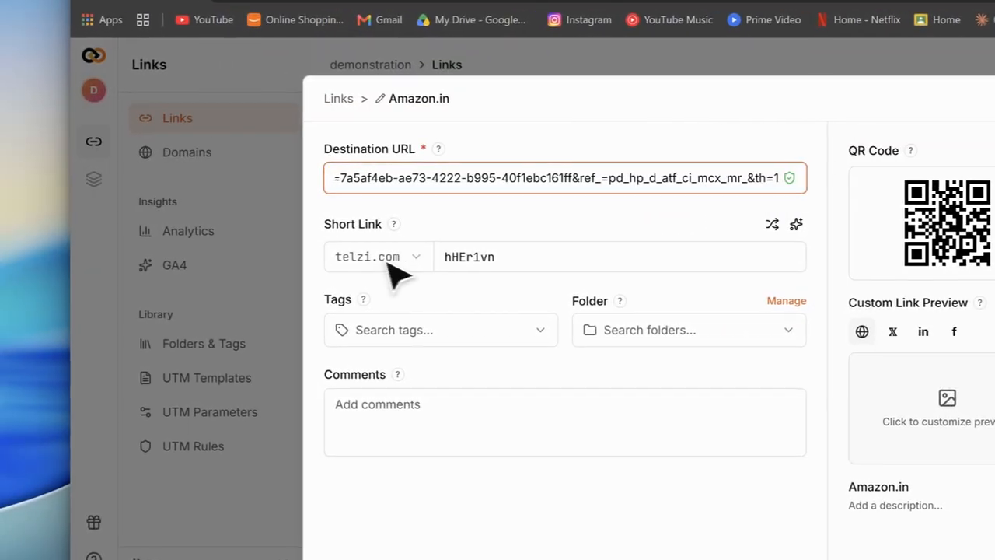
click(302, 238)
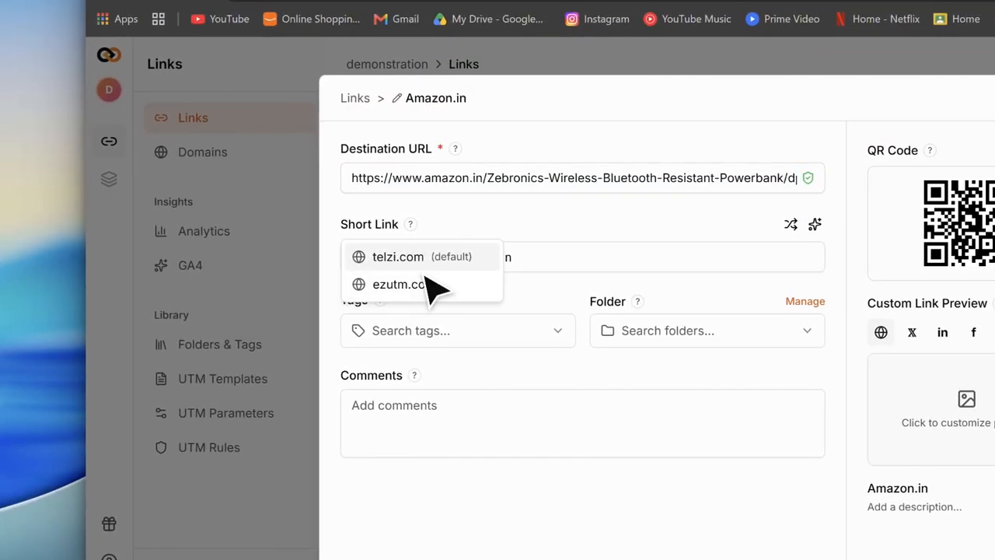
click(424, 284)
Generate a smart slug from the page title and change it to amazon-whatsapp.
click(815, 225)
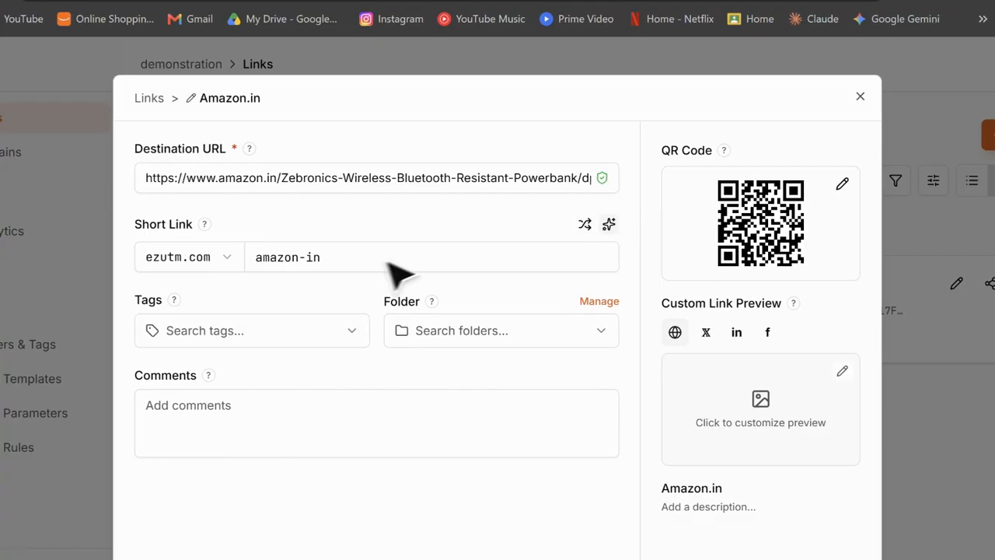
click(585, 264)
key(BackSpace)
key(BackSpace)
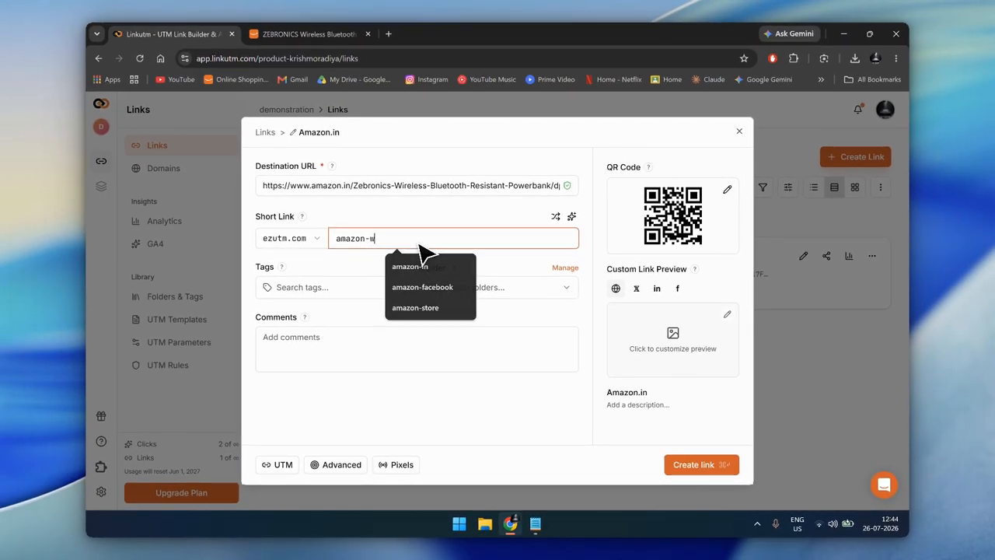
text(whatsapp)
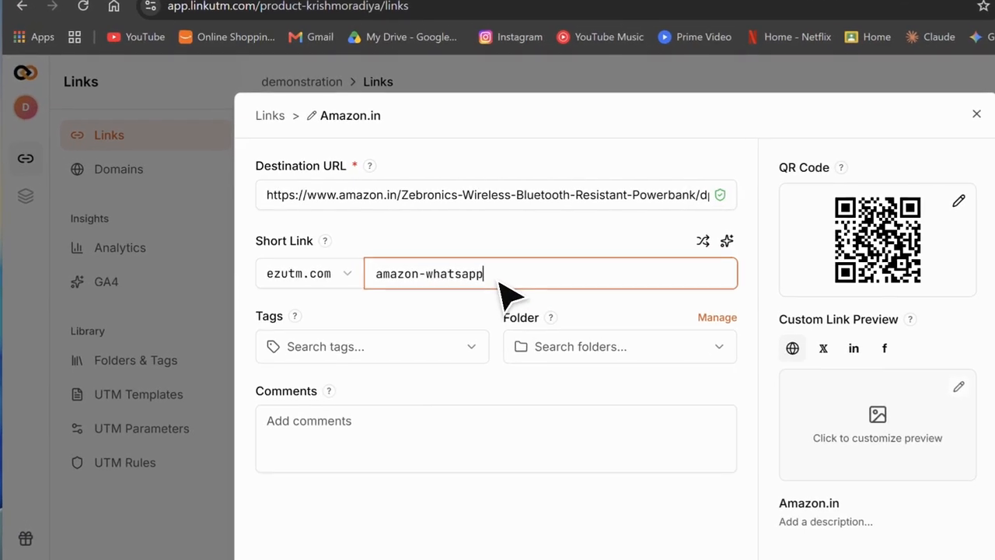
right_click(418, 244)
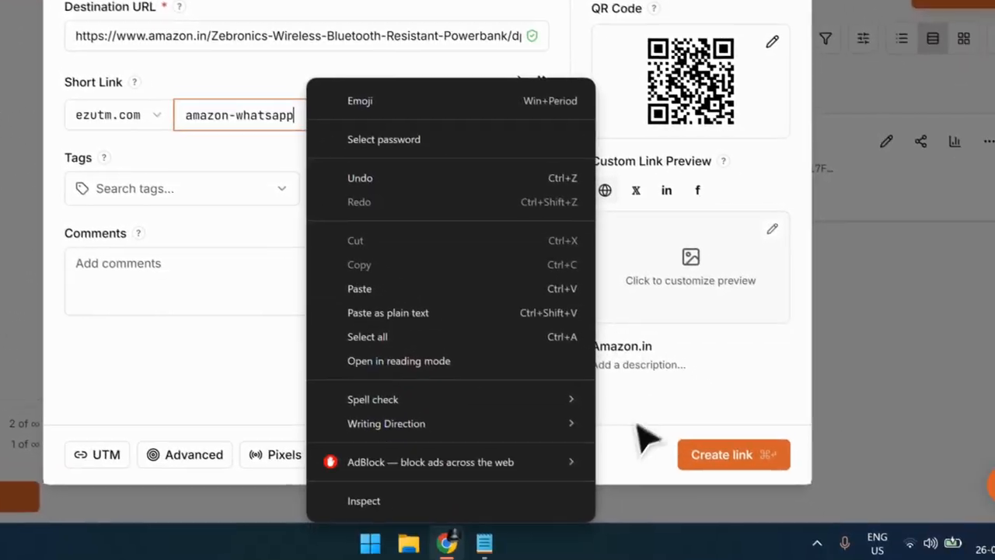
click(637, 427)
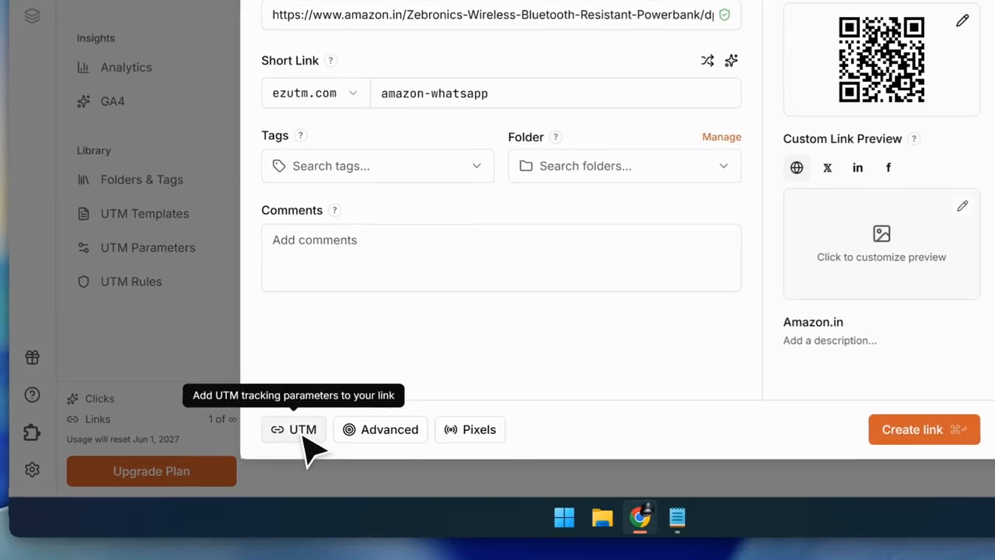
Open the link's UTM parameters and set the campaign to whatsapp_sales.
click(281, 466)
click(502, 132)
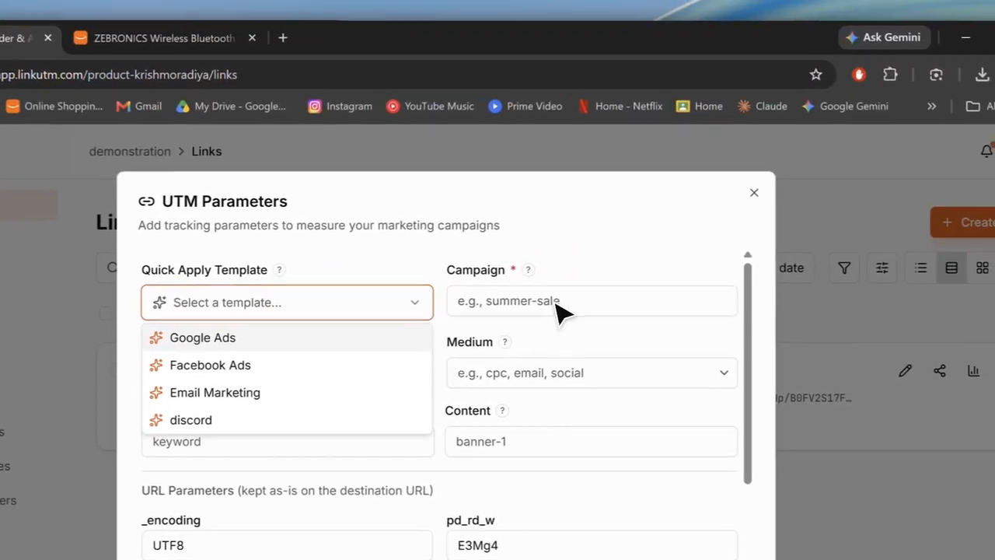
click(735, 172)
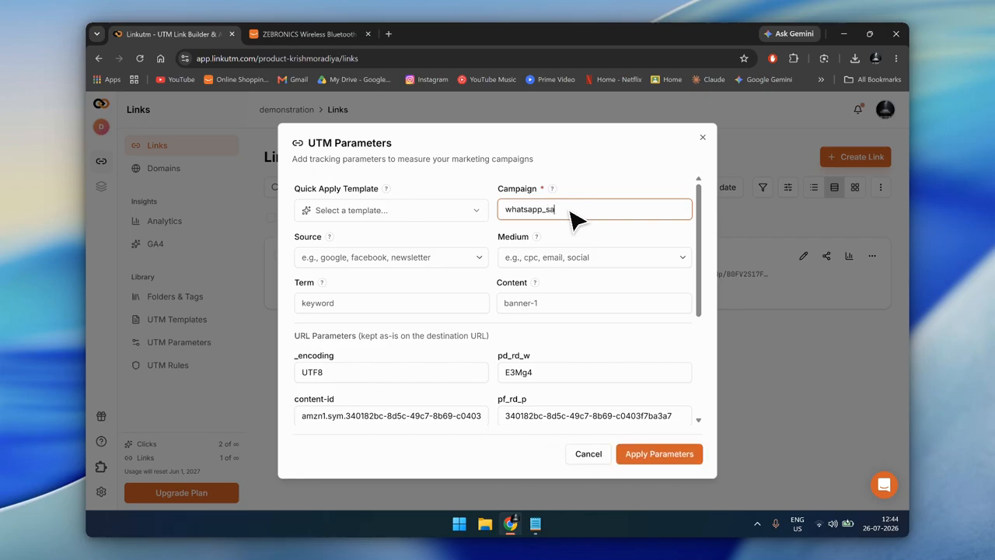
text(whatsapp_sales)
Set the UTM source to whatsapp.
click(400, 257)
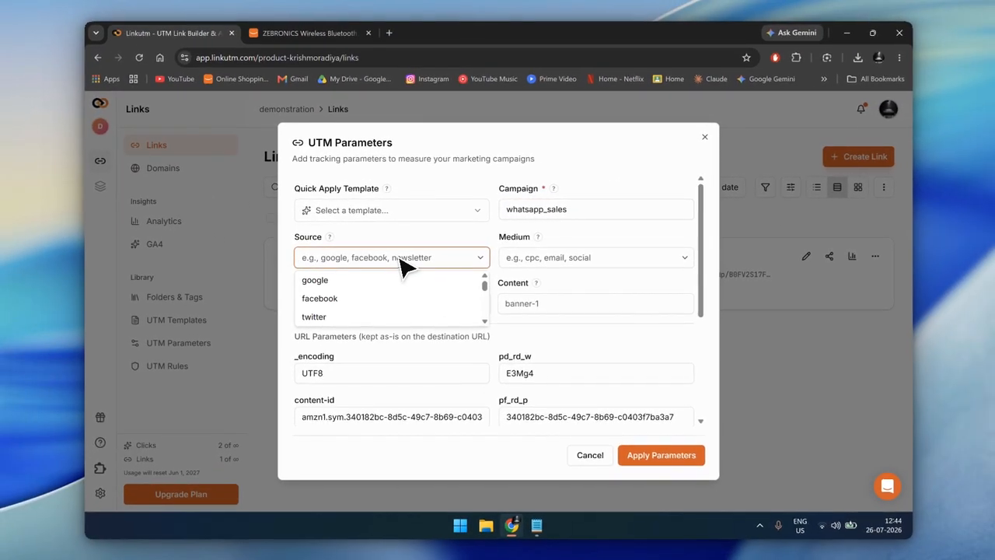
text(wha)
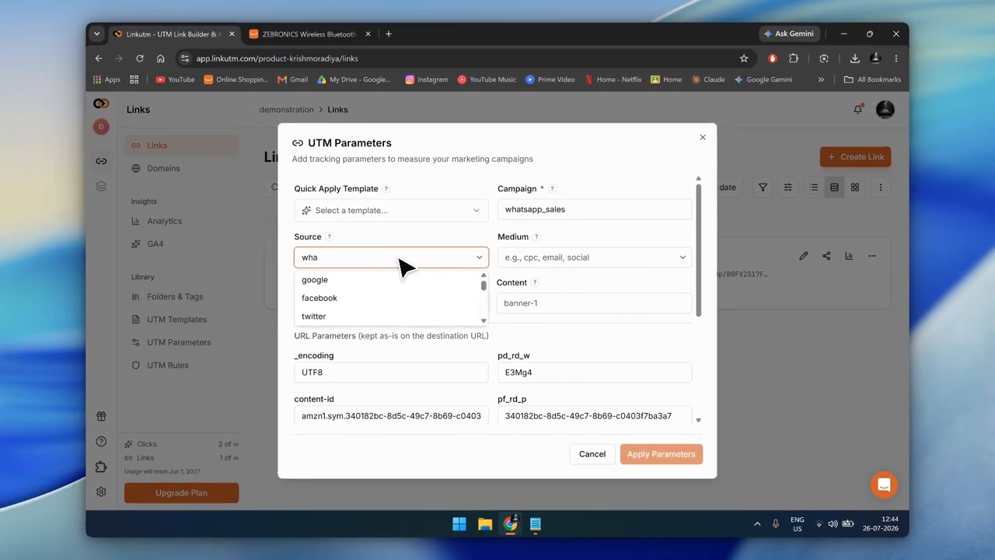
text(tsapp)
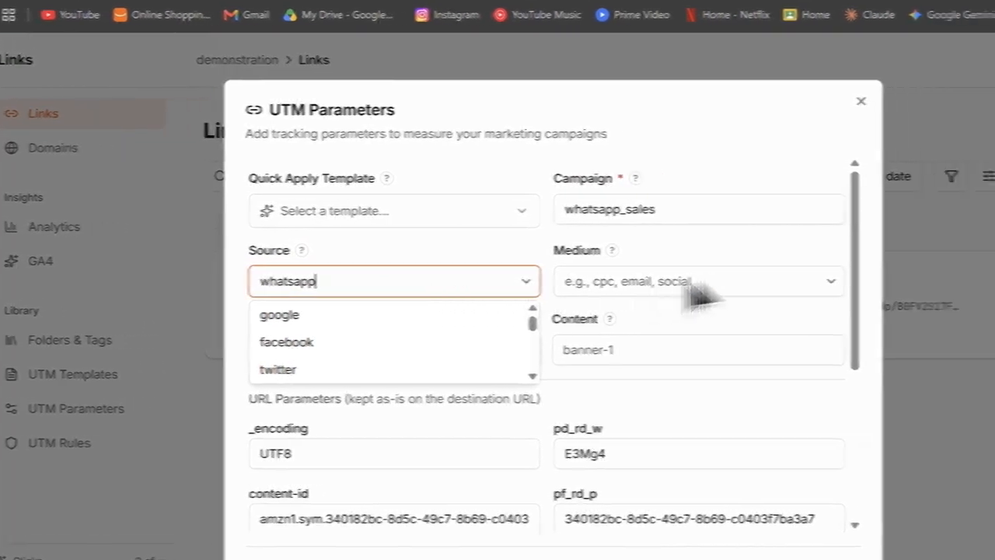
right_click(398, 257)
Set the UTM medium to social.
click(657, 283)
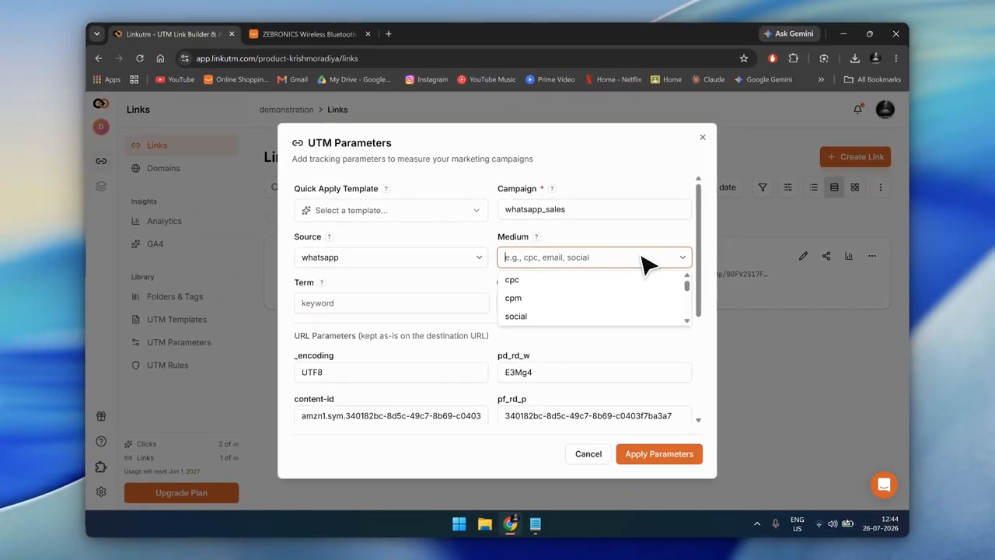
text(sd)
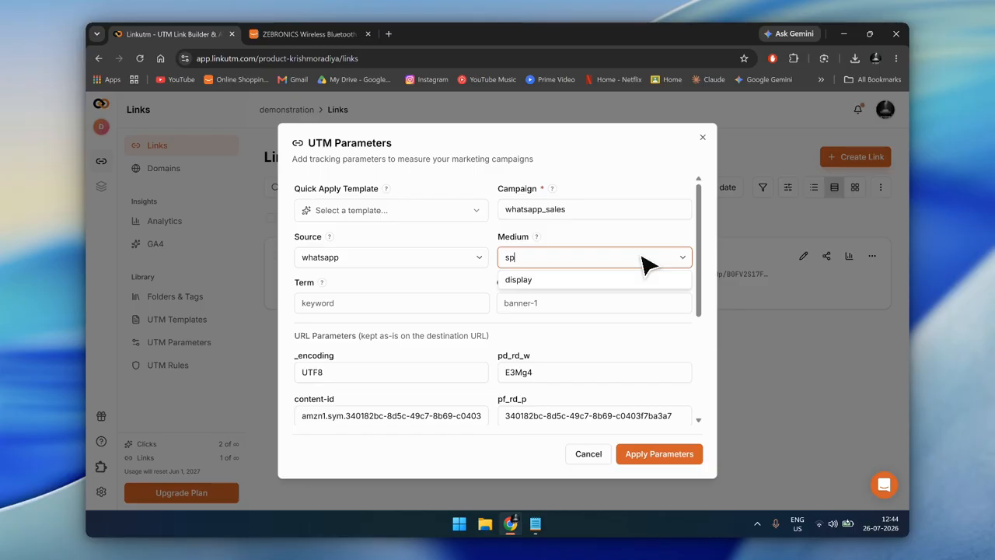
key(BackSpace)
text(ocail)
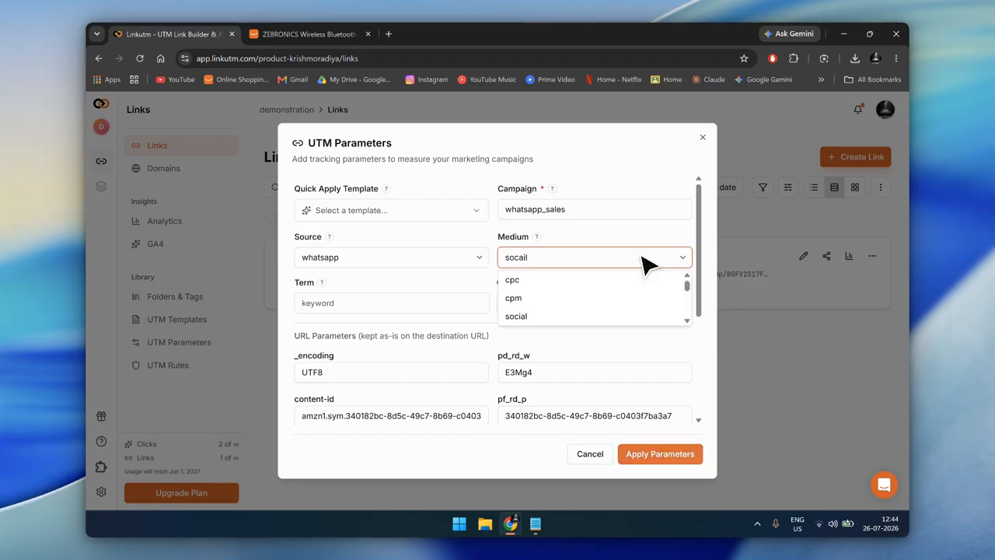
key(BackSpace)
key(BackSpace)
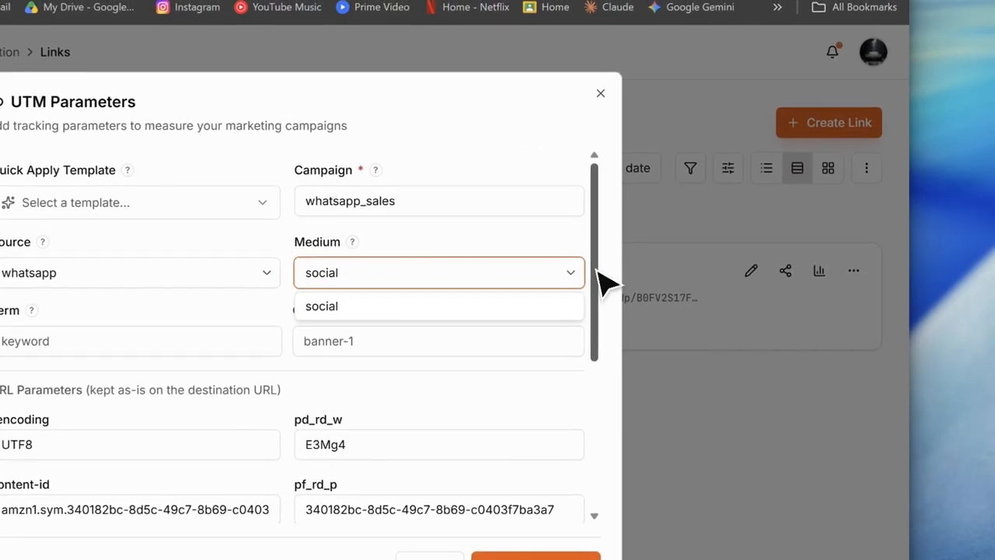
Apply the UTM parameters after reviewing their preview string, and create the amazon-whatsapp link.
drag(699, 257, 709, 380)
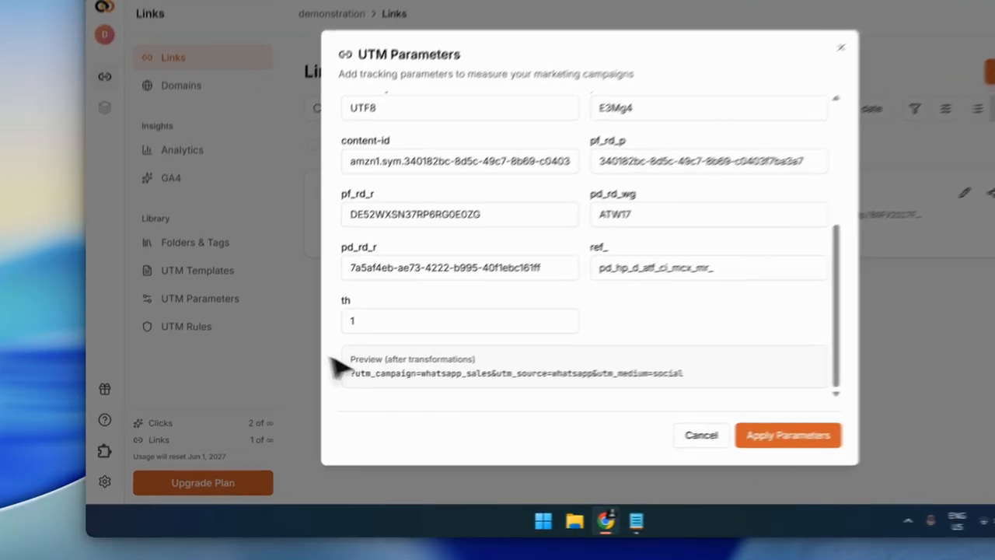
drag(302, 404, 593, 407)
drag(659, 343, 663, 342)
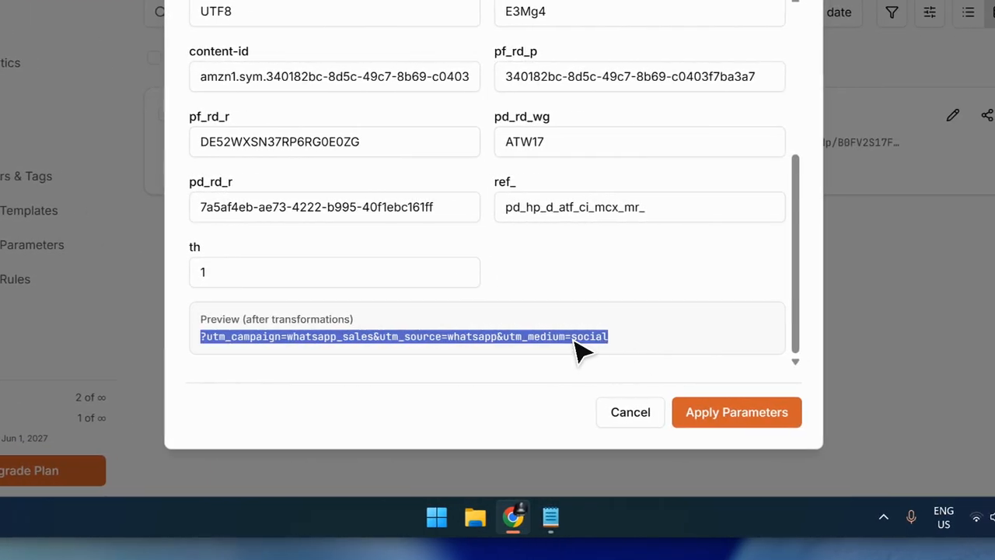
click(595, 341)
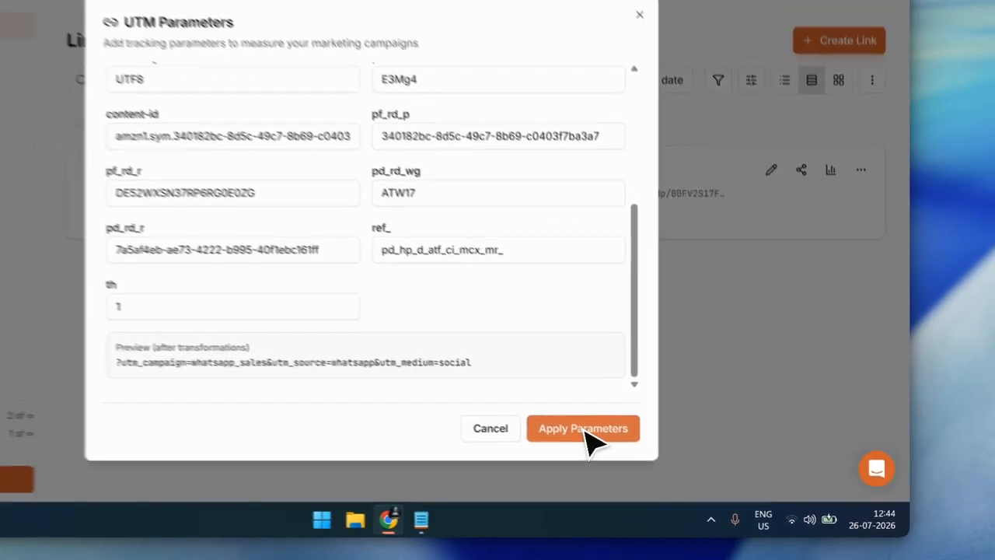
click(539, 413)
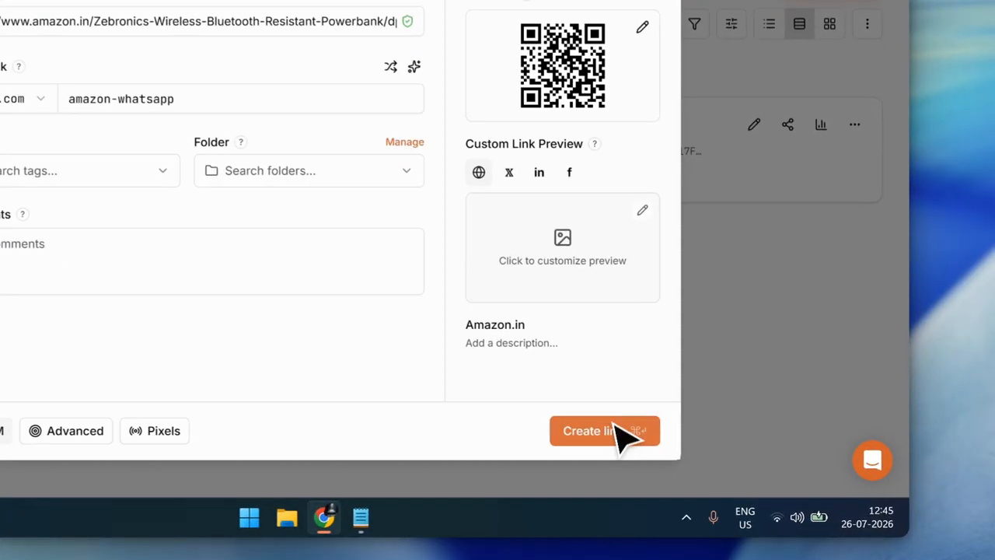
click(704, 462)
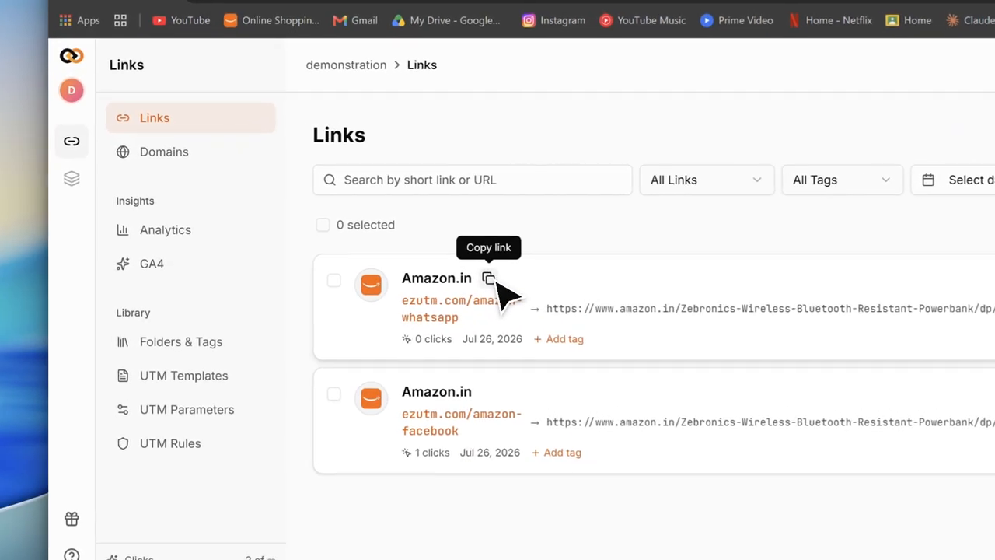
Open the analytics of the amazon-facebook link and copy its short link.
click(383, 254)
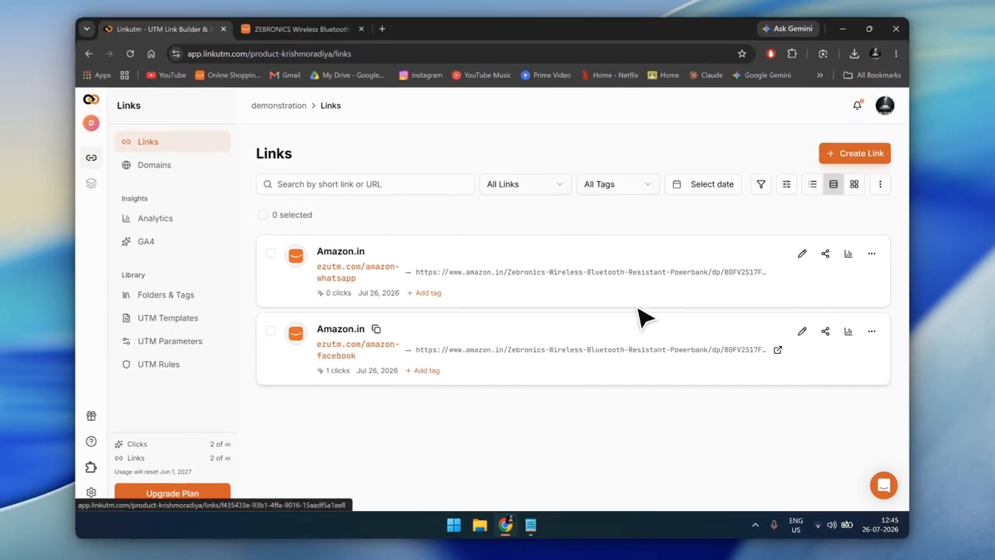
click(601, 297)
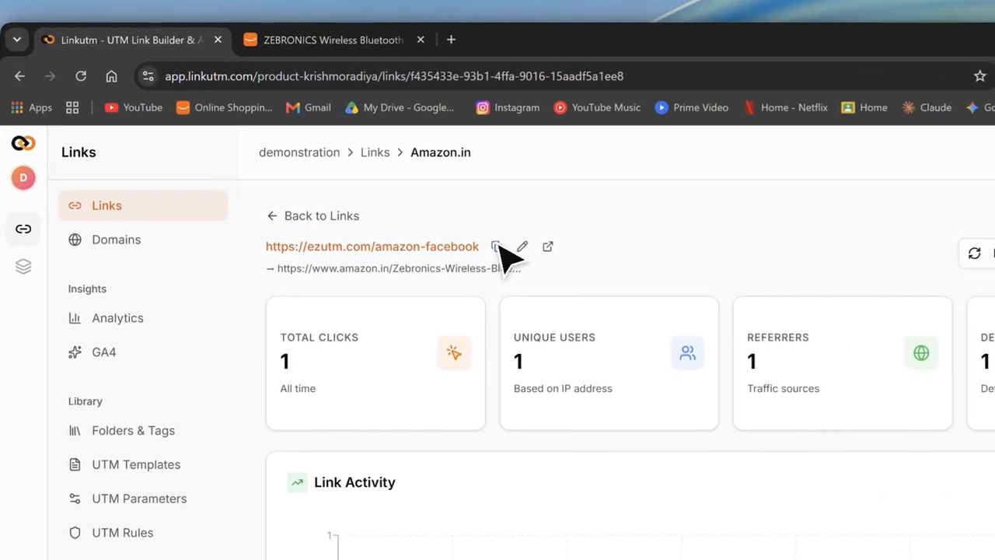
click(496, 247)
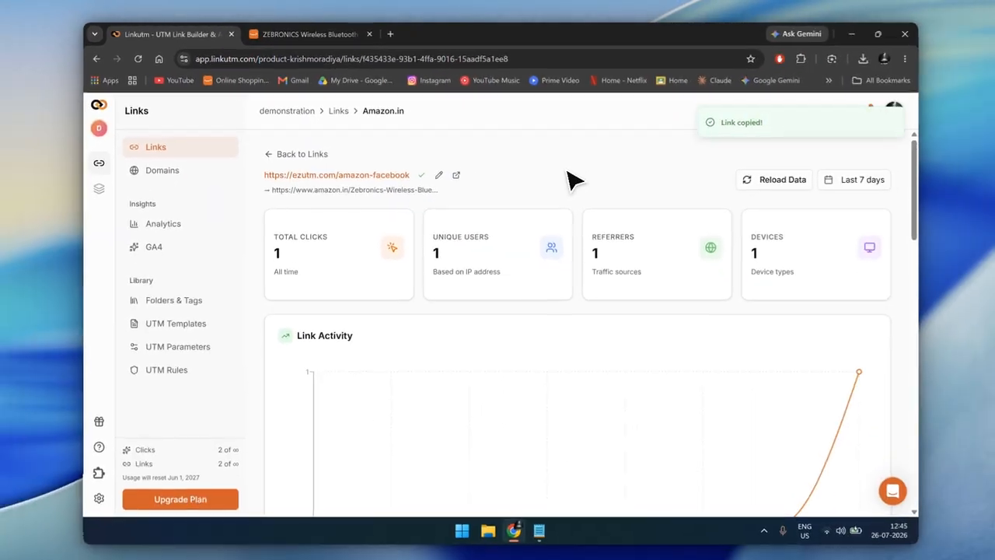
Visit the copied amazon-facebook short link in an incognito window, and reload the analytics data to check the total clicks.
key(ctrl+shift+n)
key(ctrl+v)
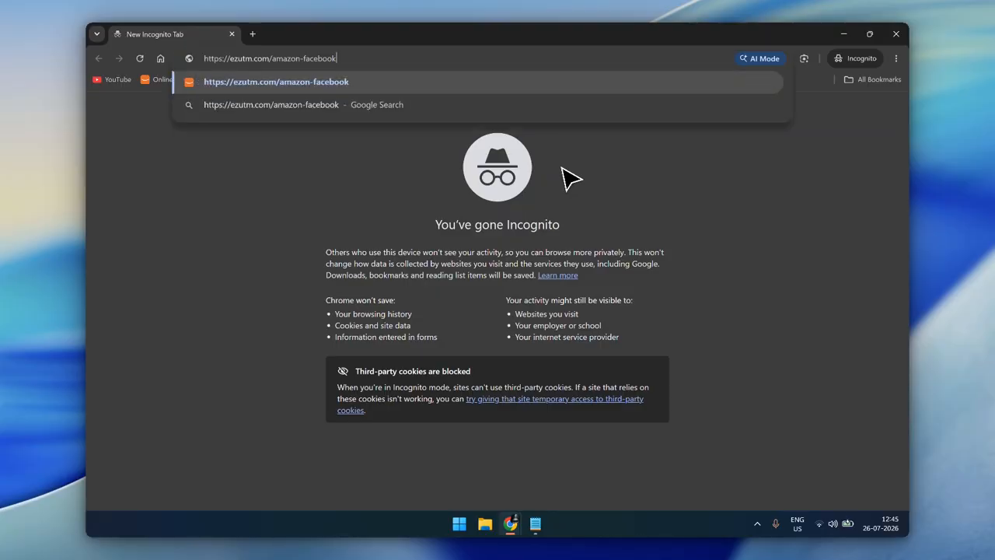
key(Return)
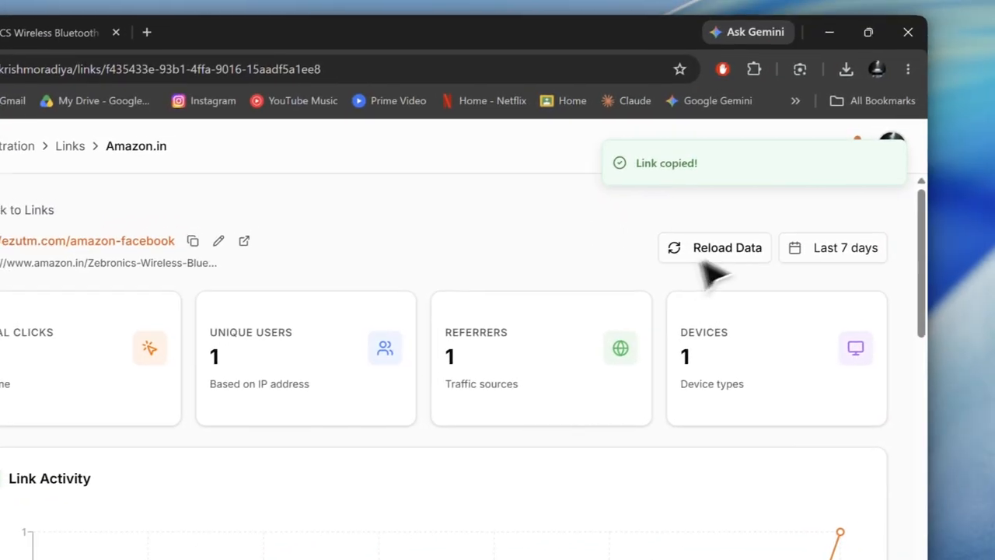
click(688, 253)
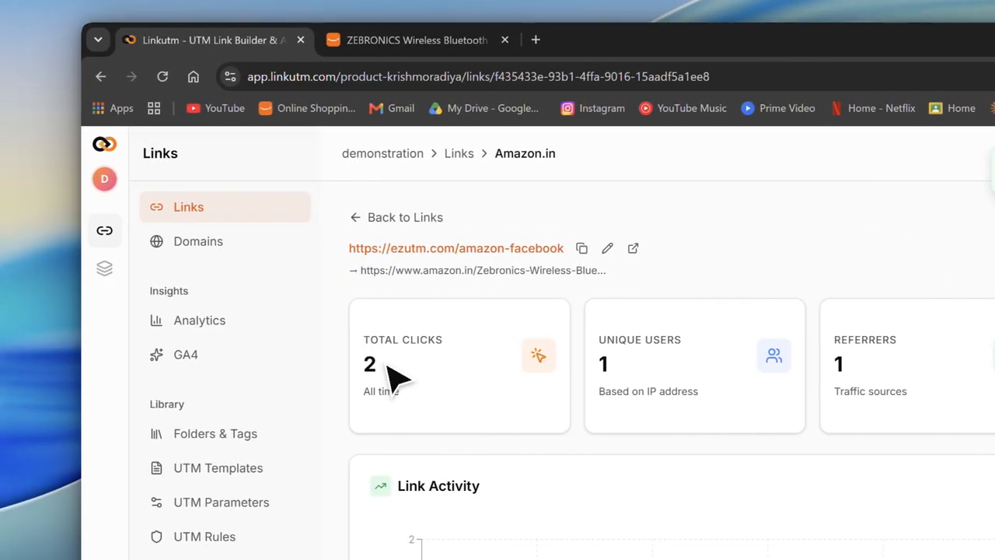
double_click(374, 364)
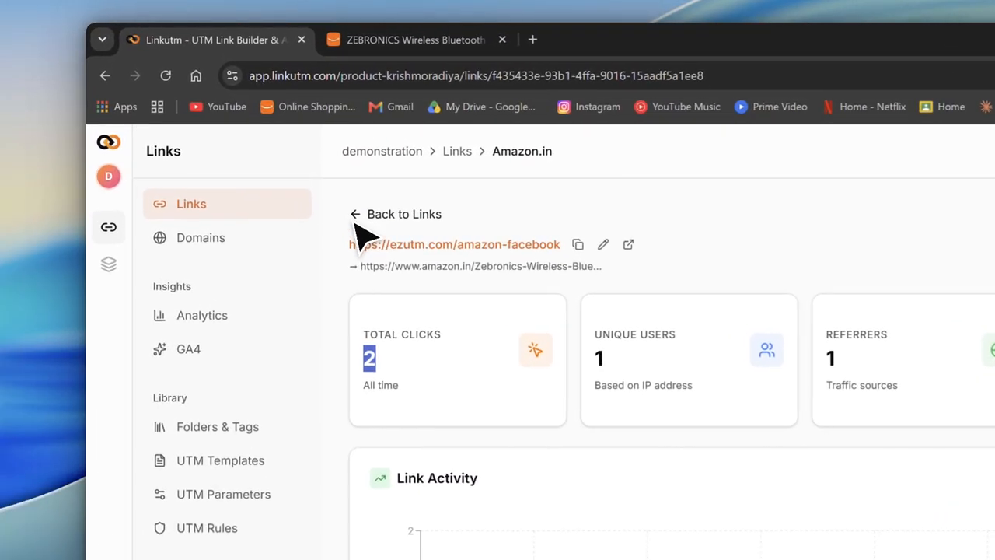
Return to the links list, open the analytics of the amazon-whatsapp link and copy its short link.
click(272, 152)
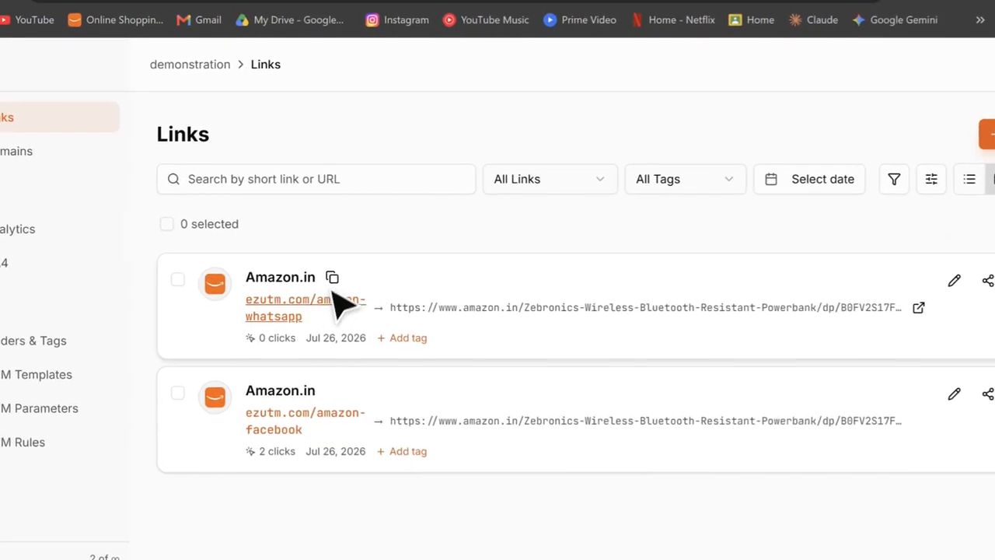
click(332, 277)
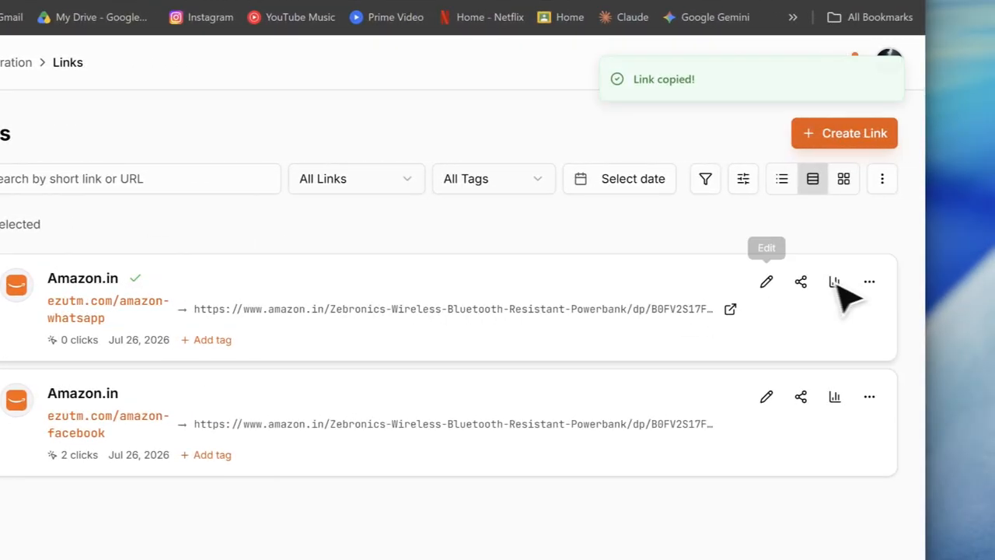
click(818, 282)
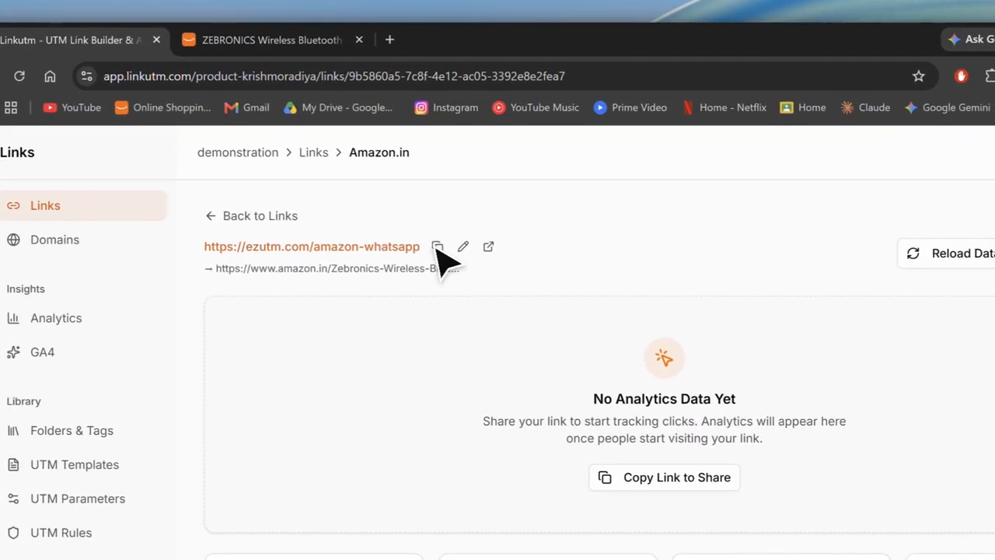
click(420, 173)
Test the amazon-whatsapp short link in an incognito window, close that window and reload the link's analytics data.
key(ctrl+shift+n)
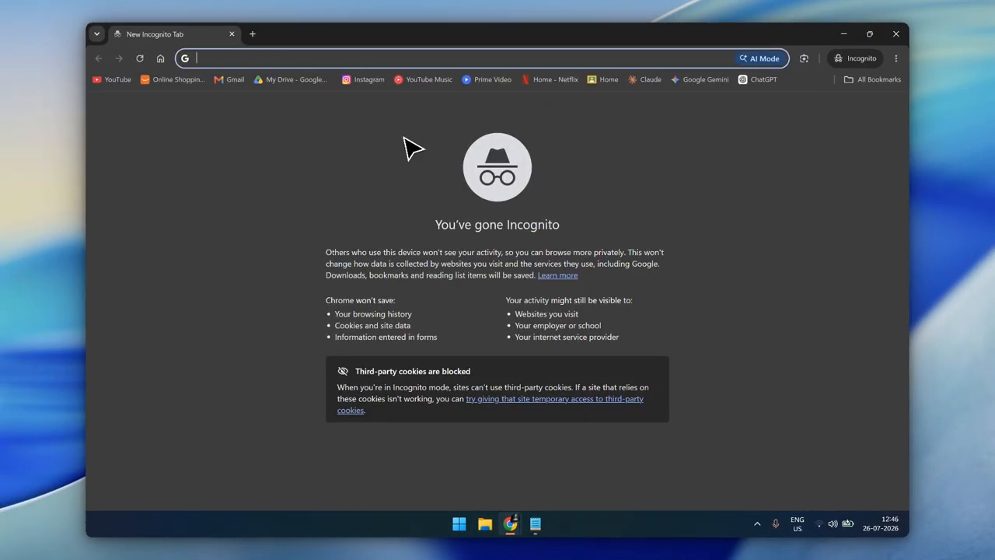
key(ctrl+v)
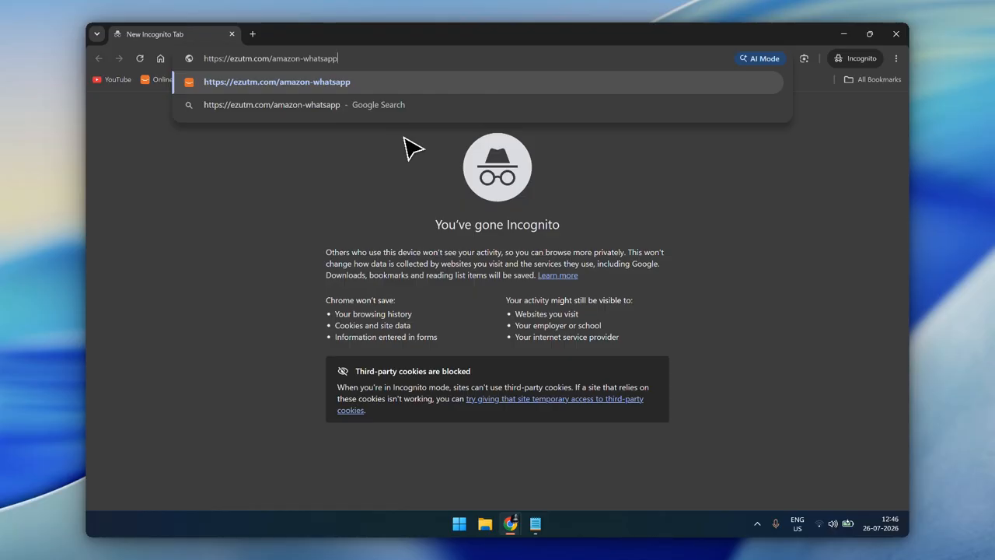
key(Return)
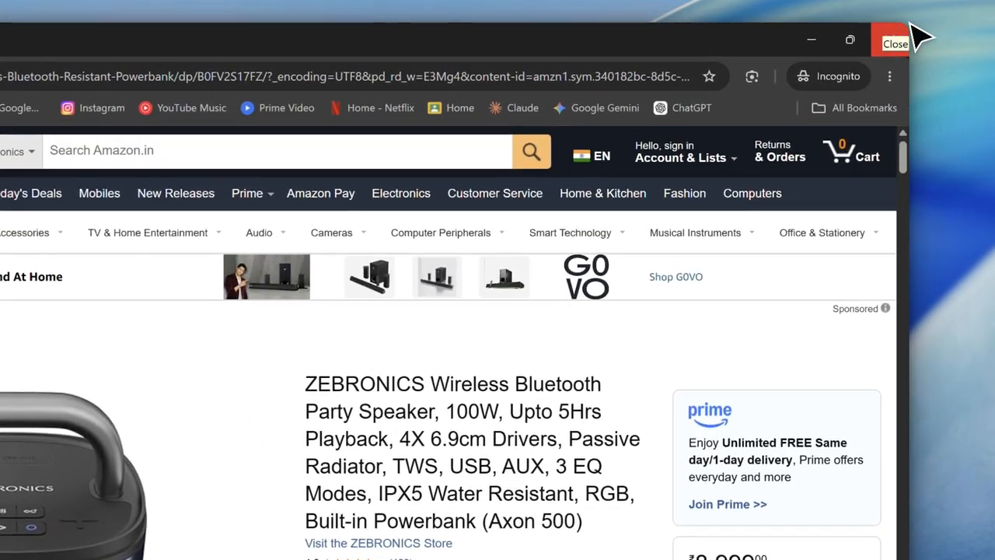
click(902, 34)
click(707, 257)
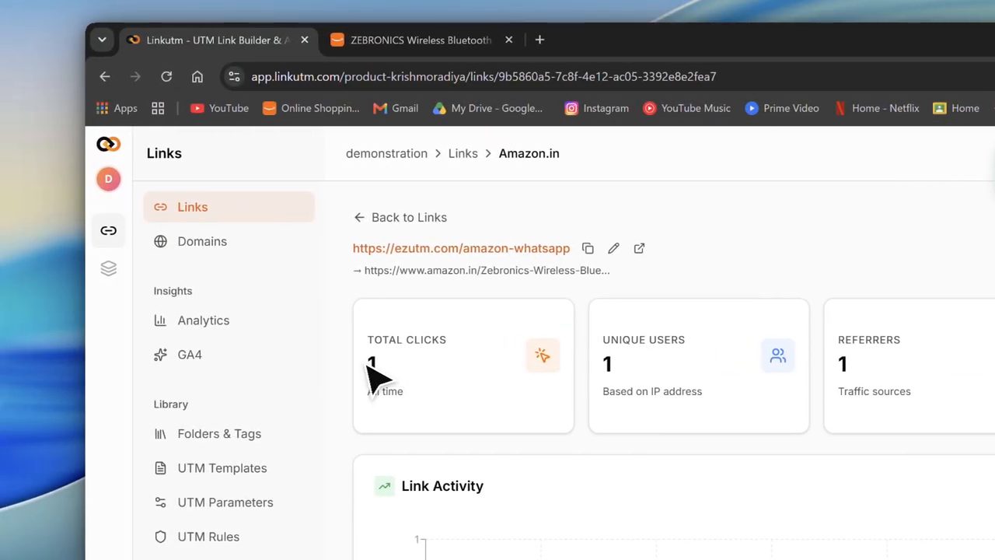
Review the amazon-whatsapp link's total clicks, unique users, referrers and devices in its analytics.
double_click(370, 362)
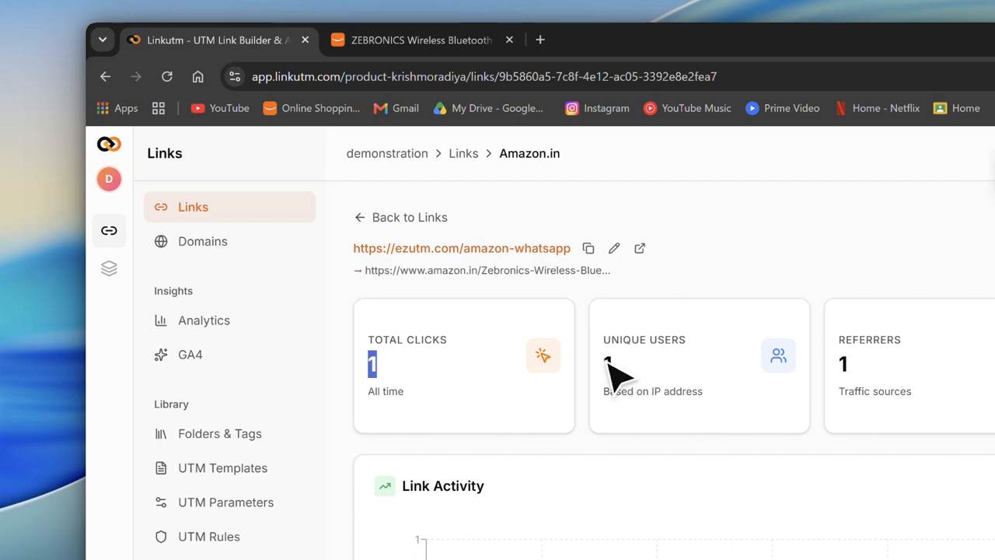
double_click(608, 363)
double_click(844, 364)
drag(946, 364, 862, 312)
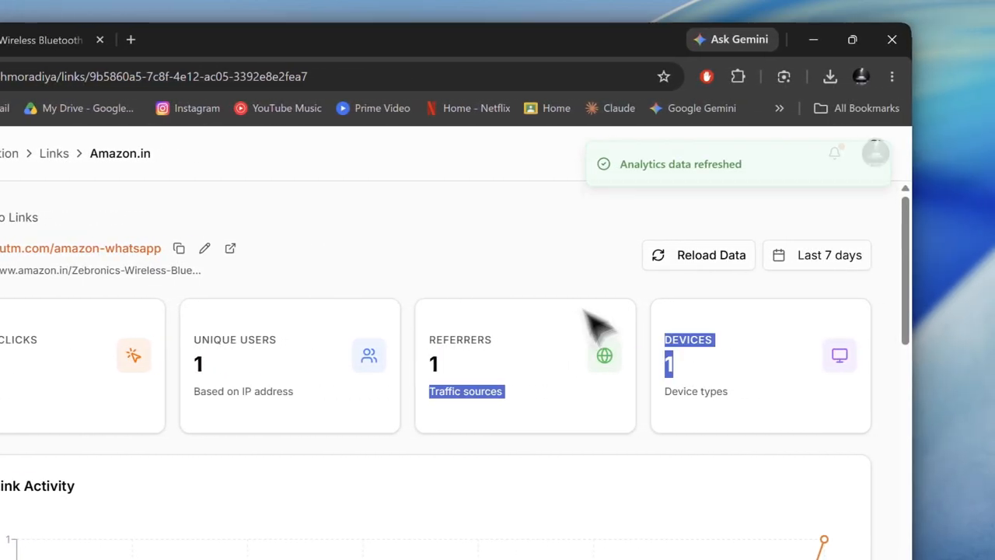
drag(904, 268, 912, 188)
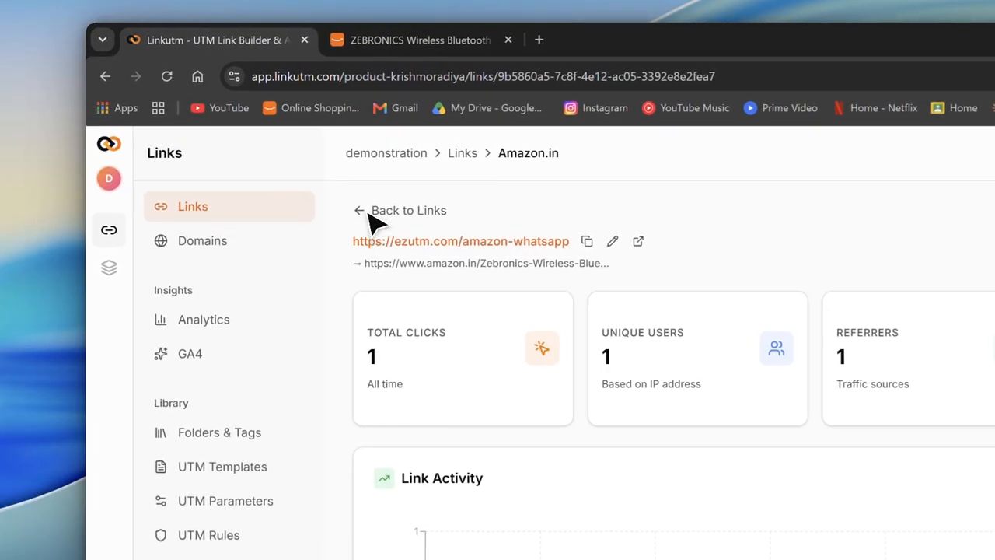
Return to the links list and view the amazon-whatsapp link's QR code in its edit dialog, closing it without changes.
click(282, 148)
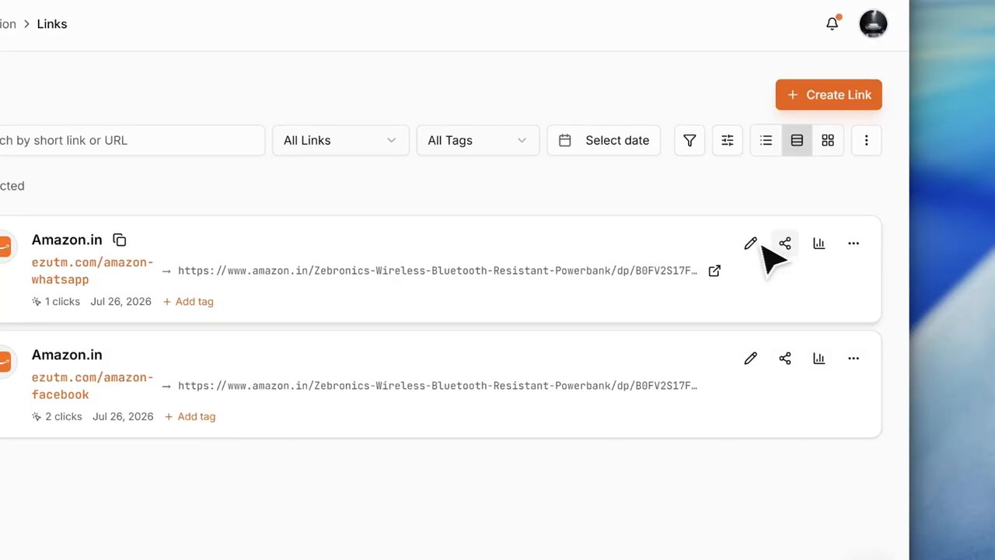
click(762, 286)
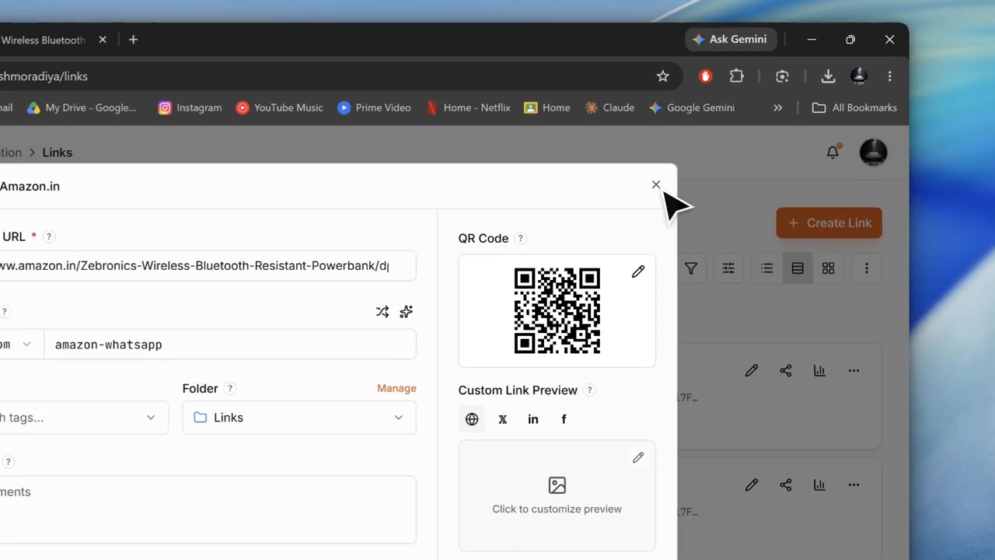
click(740, 131)
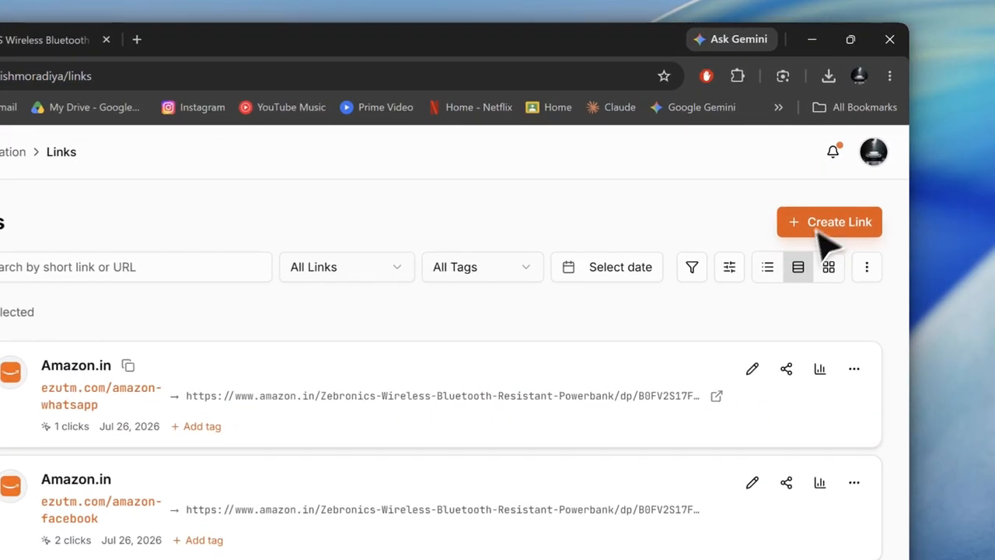
click(840, 223)
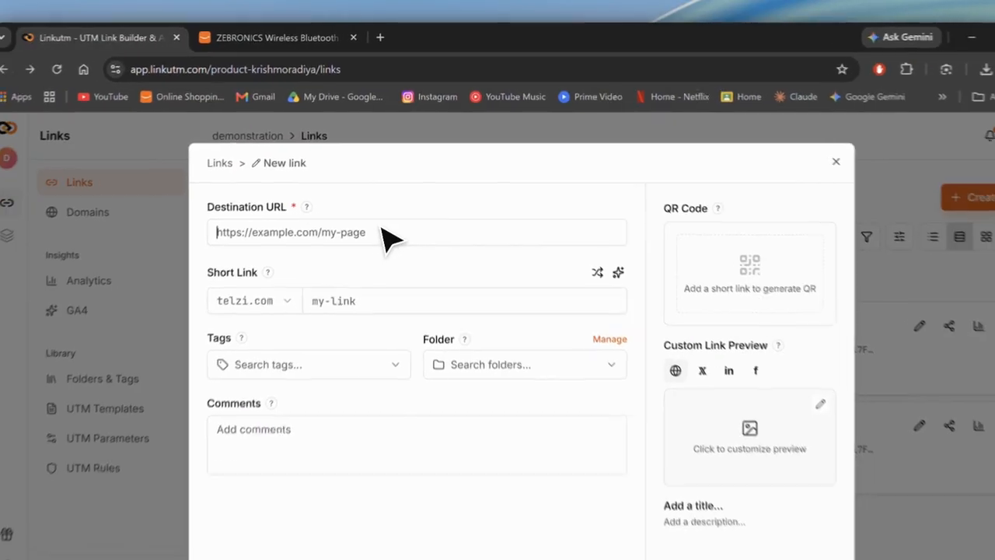
click(387, 238)
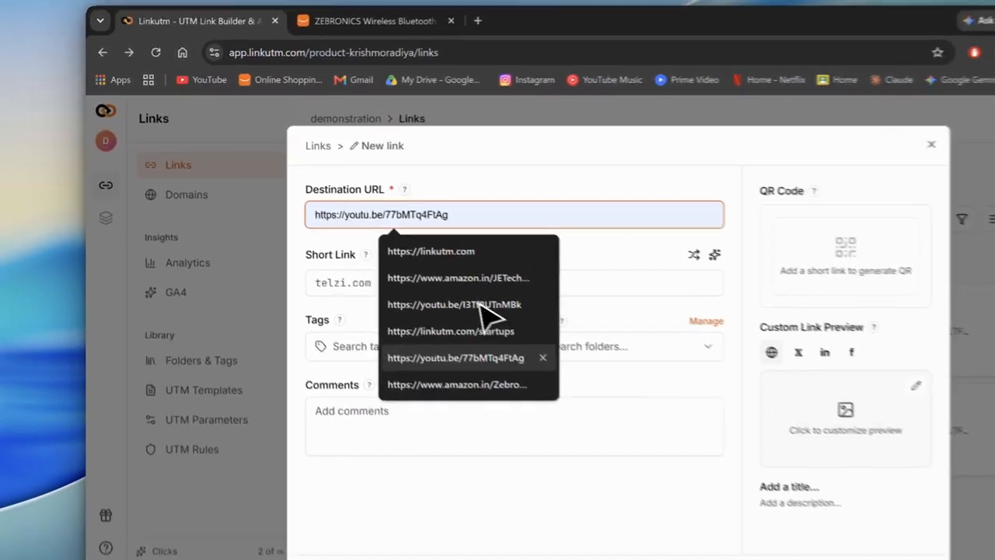
click(932, 145)
Copy the destination URL from the amazon-whatsapp link's edit dialog and close it.
click(751, 344)
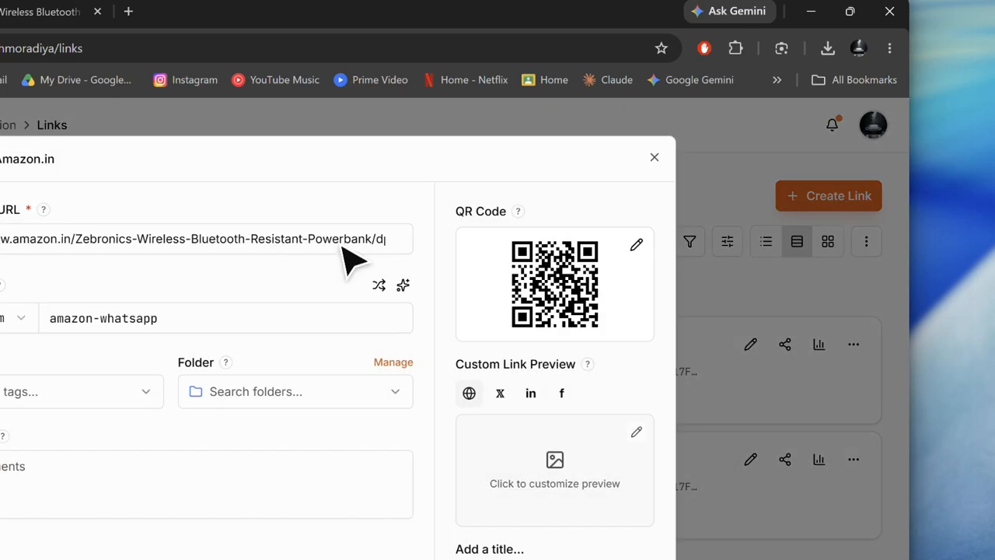
click(342, 241)
key(ctrl+a)
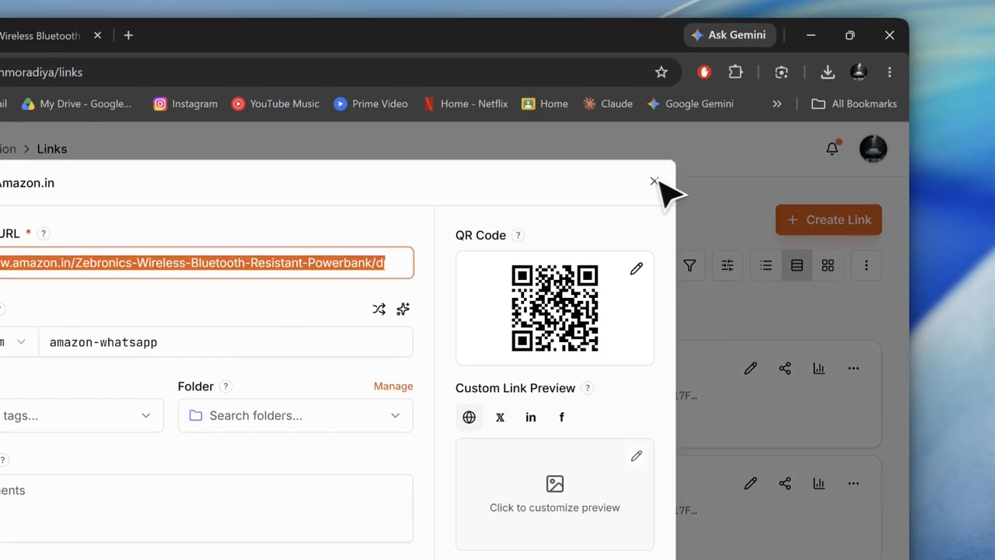
click(654, 158)
Start a new link with the copied Amazon product URL as destination and generate the suggested short link name amazon-in.
click(817, 226)
click(282, 271)
key(ctrl+v)
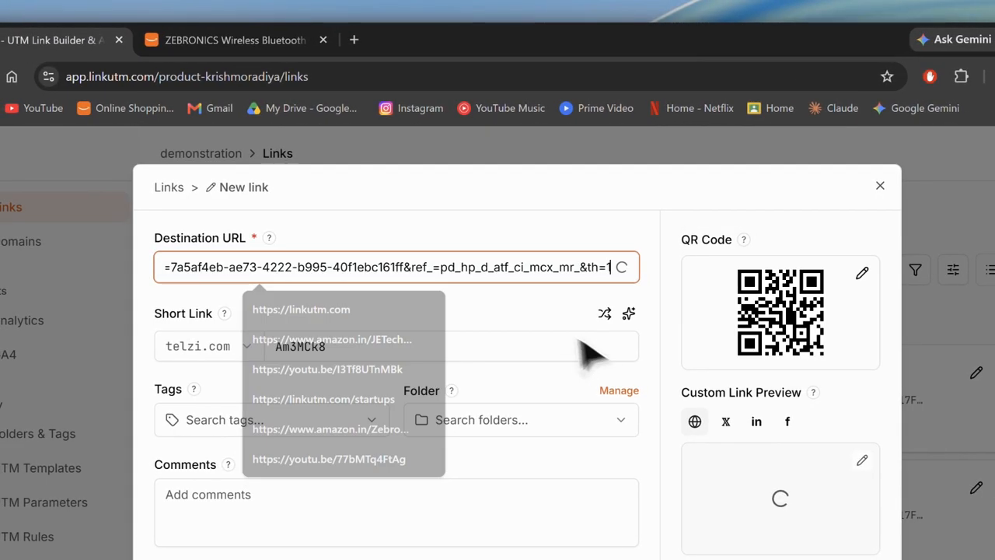
click(449, 357)
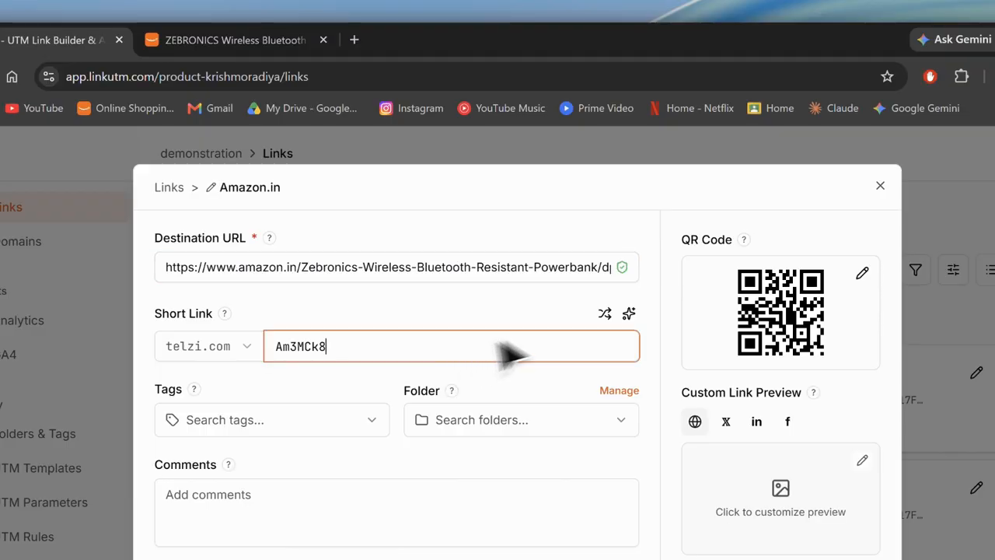
click(630, 315)
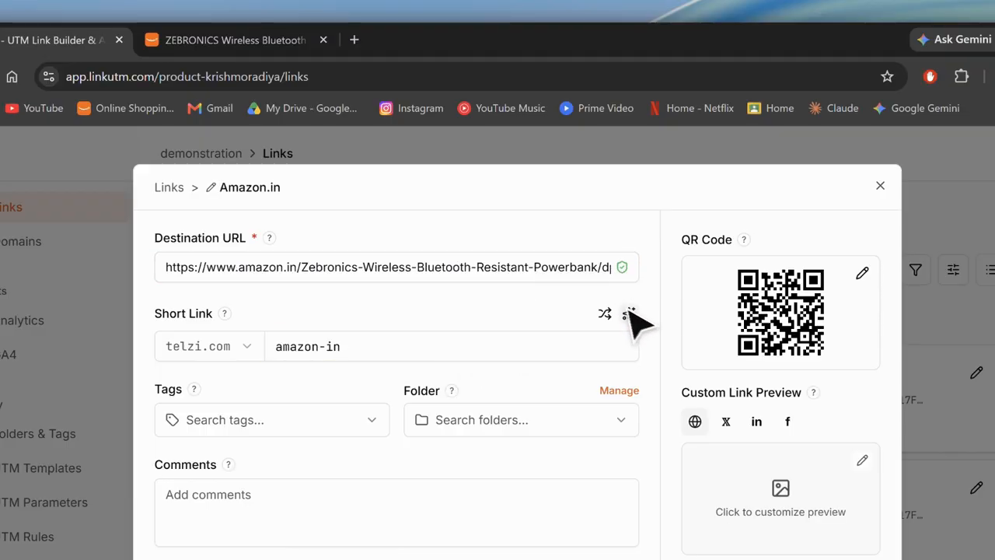
Change the new short link's name to amazon-flyer.
click(354, 356)
key(BackSpace)
key(BackSpace)
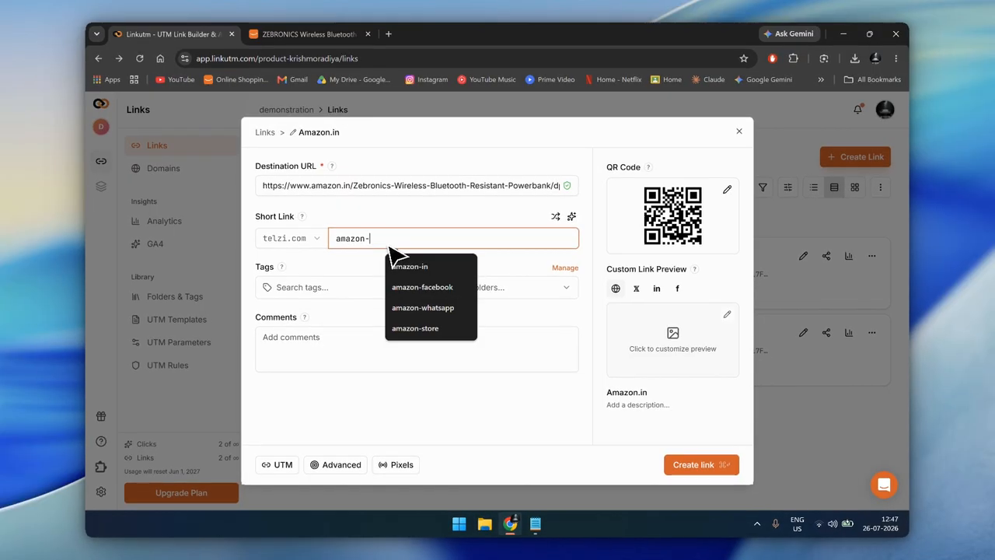
text(f)
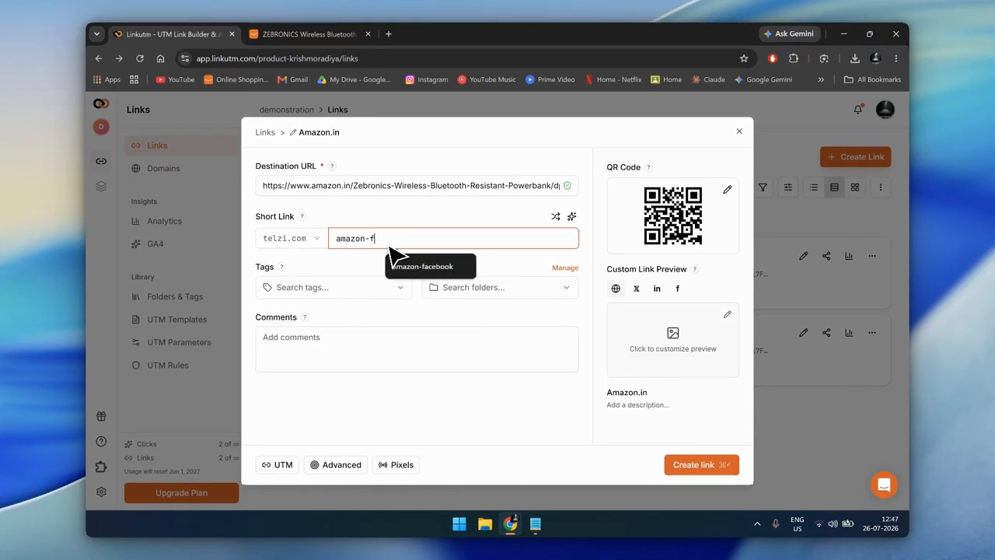
text(al)
key(BackSpace)
key(BackSpace)
key(BackSpace)
text(flyer)
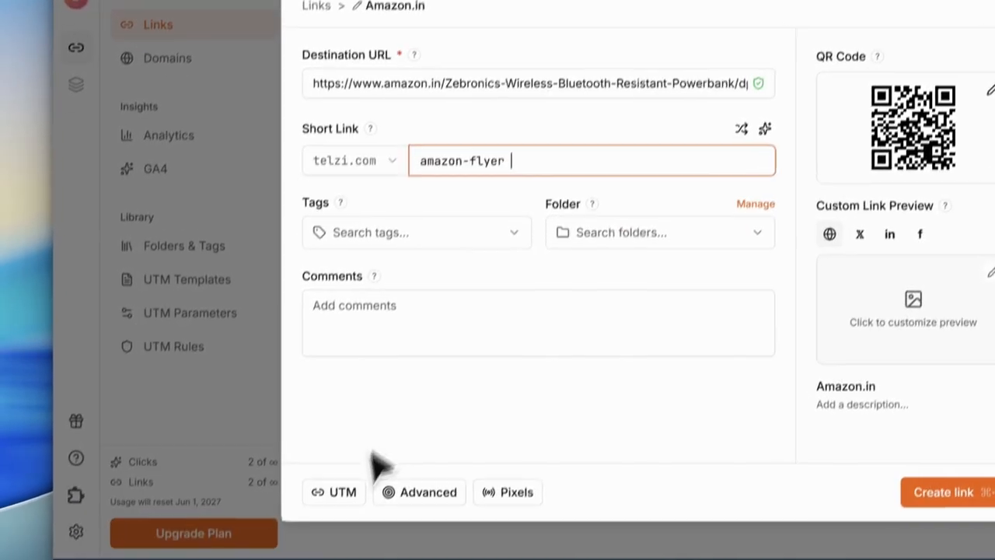
Try flyer as the UTM campaign for the new link, and discard the link without creating it.
click(268, 478)
click(548, 187)
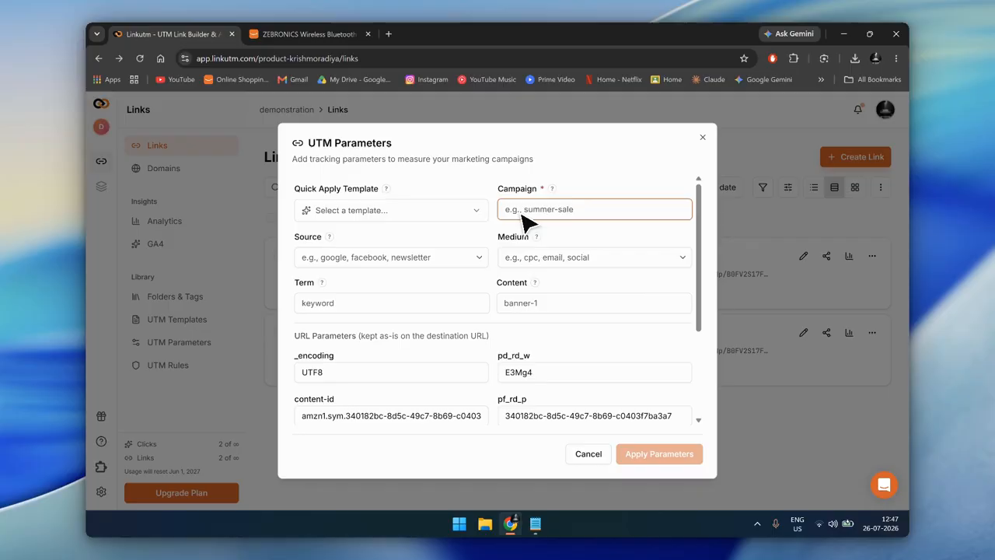
text(flyer)
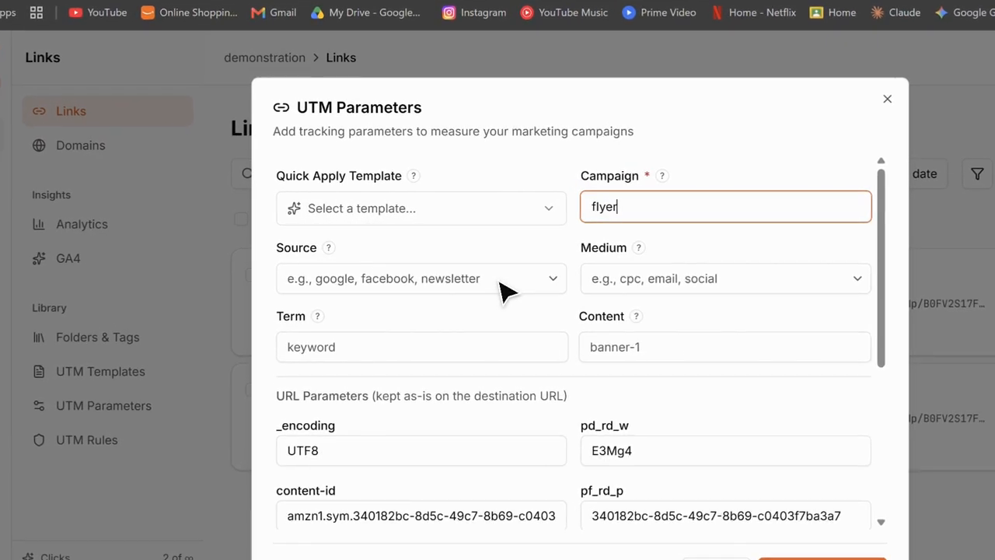
click(406, 259)
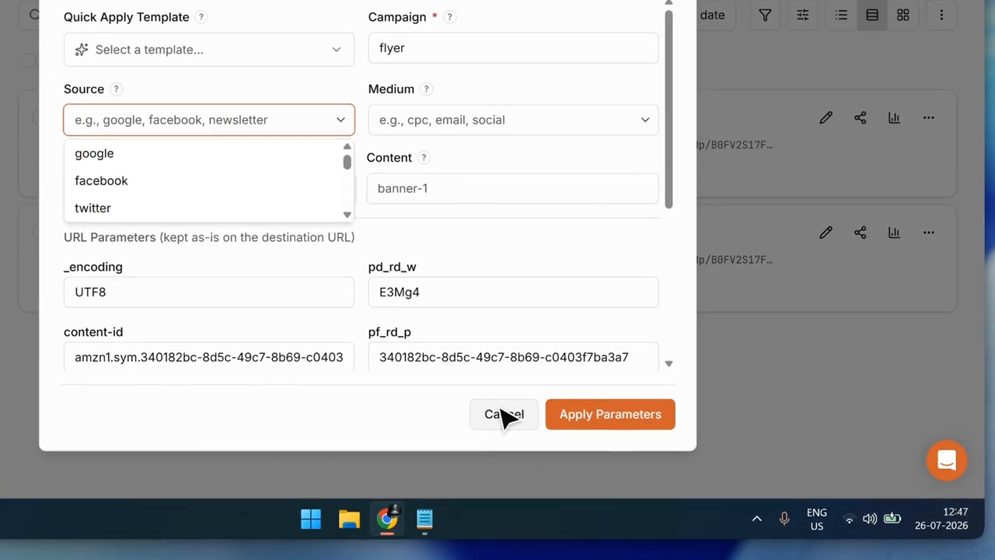
click(503, 415)
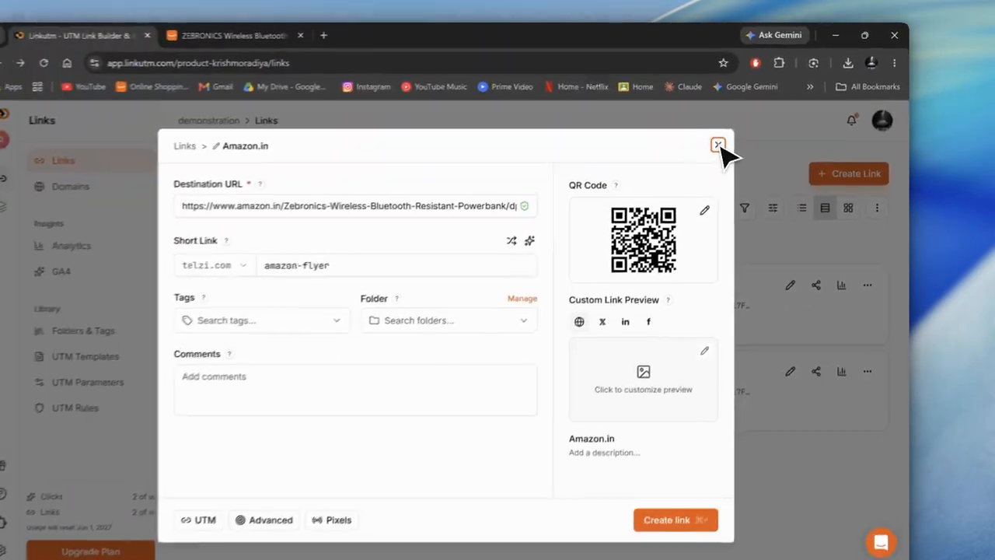
click(739, 131)
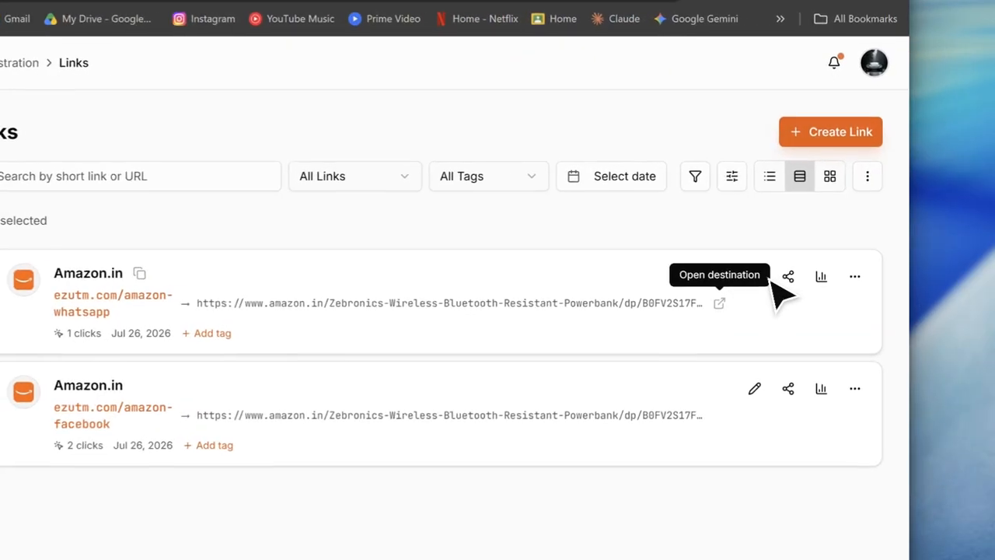
Open the amazon-whatsapp link for editing, and copy the URL of Amazon's elago iPhone 17 Pro silicone case page in a new tab.
click(803, 255)
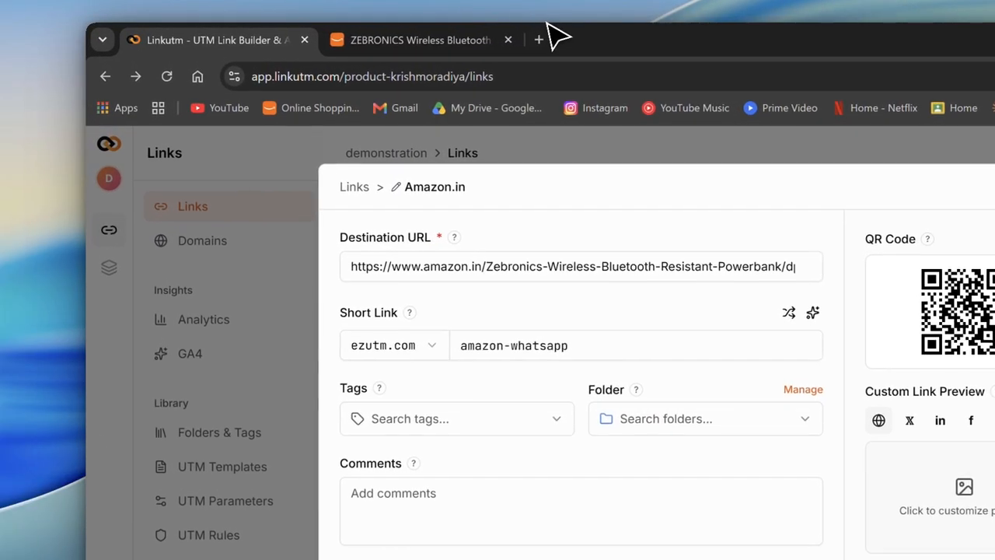
click(388, 33)
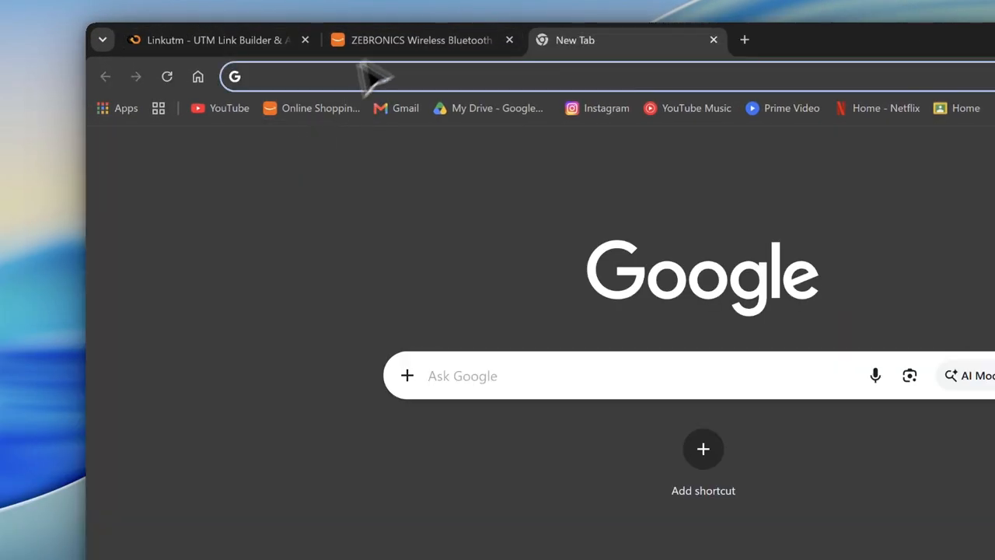
click(311, 108)
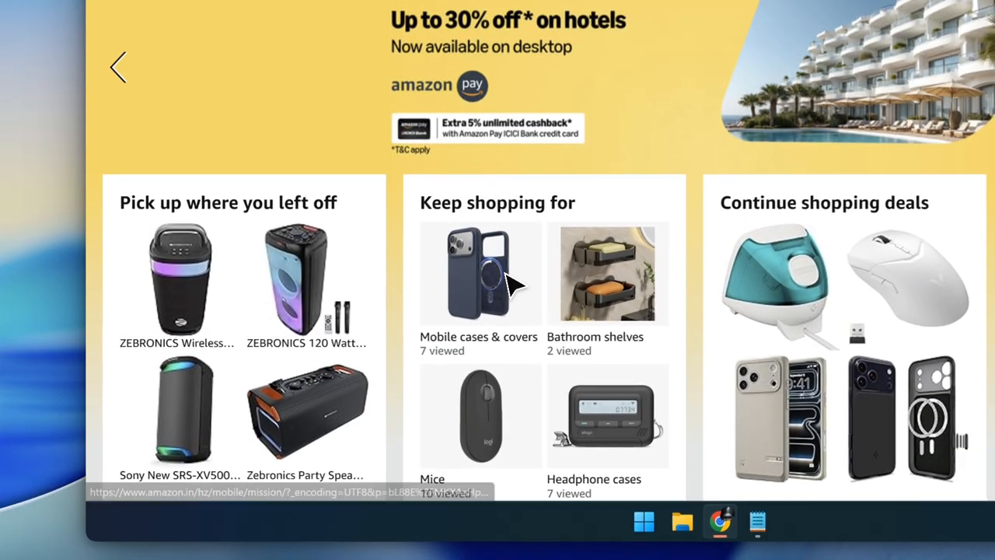
click(507, 284)
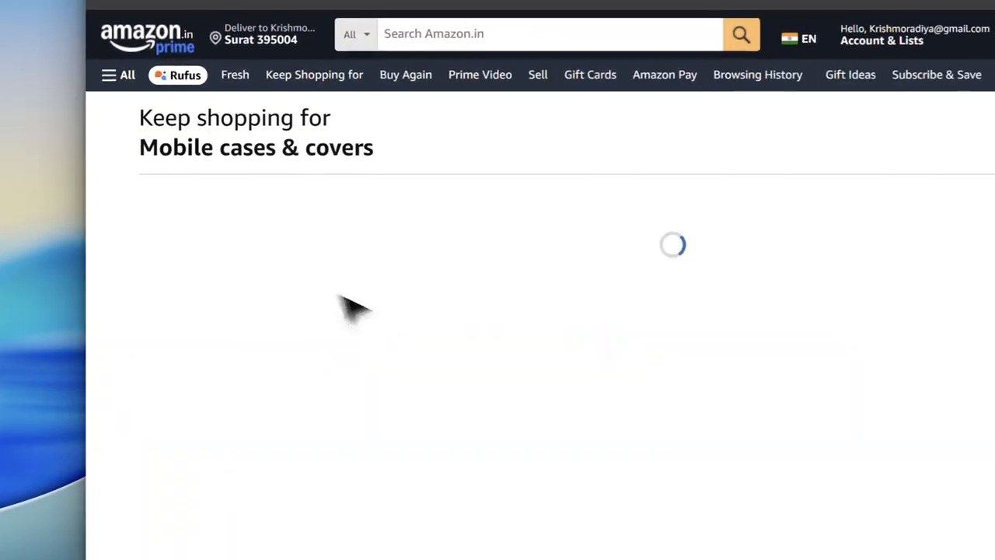
click(221, 299)
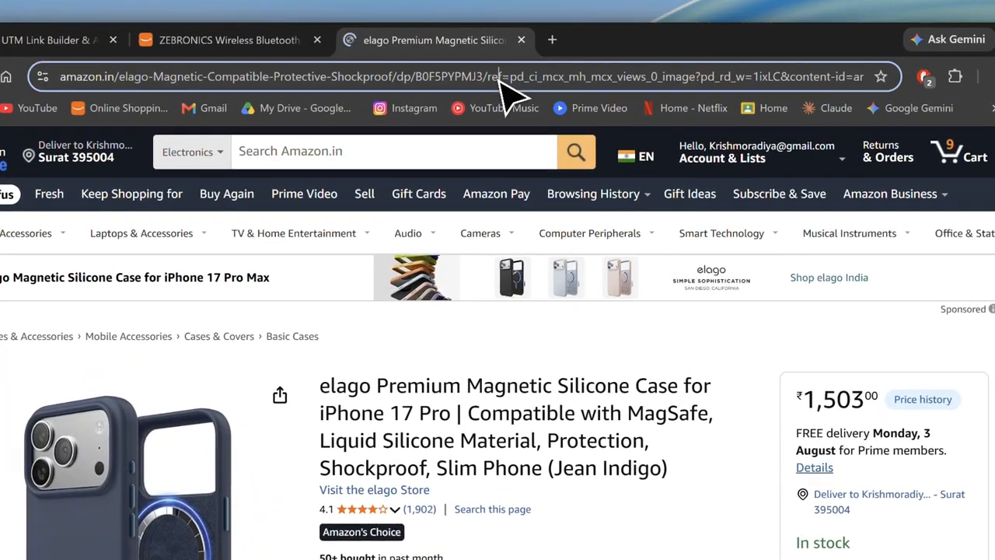
click(500, 80)
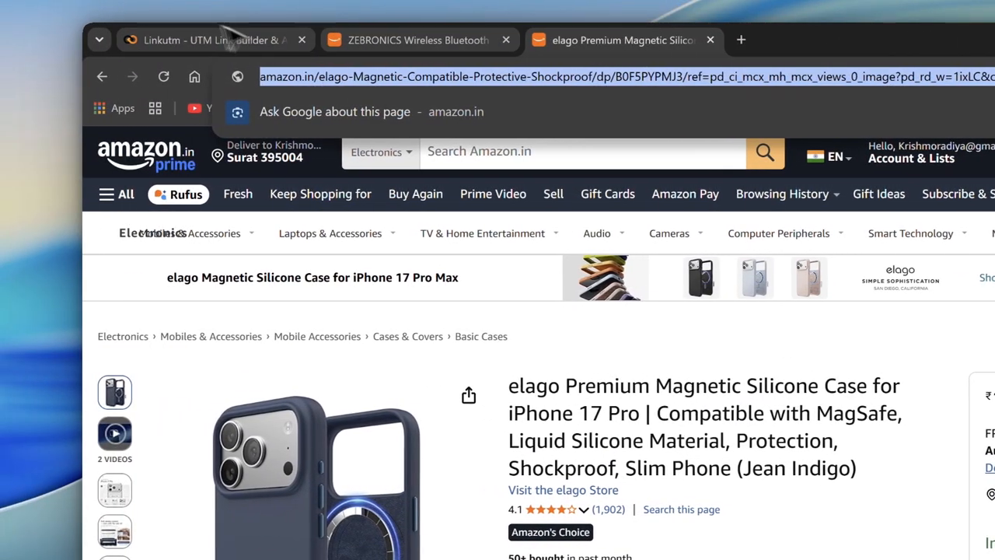
Replace the amazon-whatsapp link's destination with the copied elago case URL and save the changes.
click(46, 40)
click(705, 268)
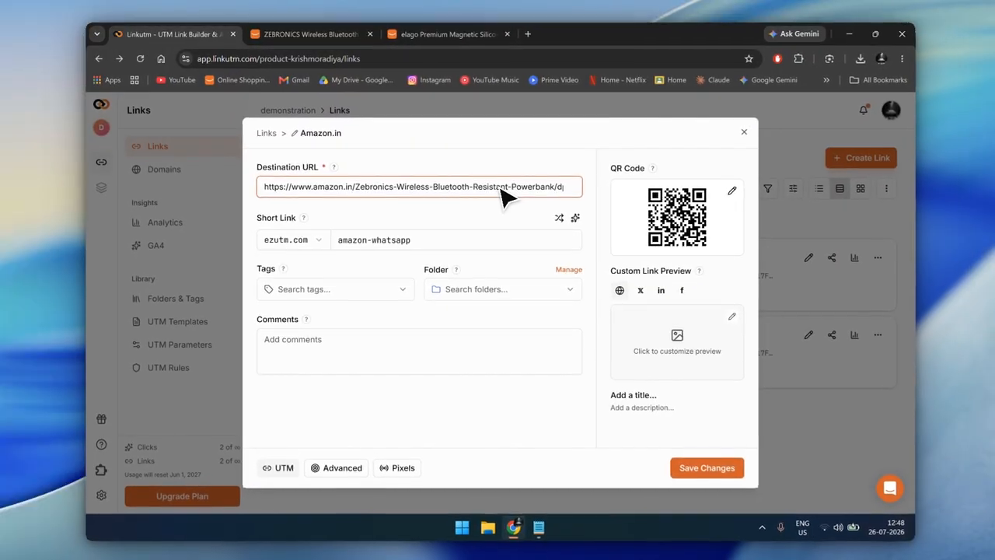
key(ctrl+a)
key(ctrl+v)
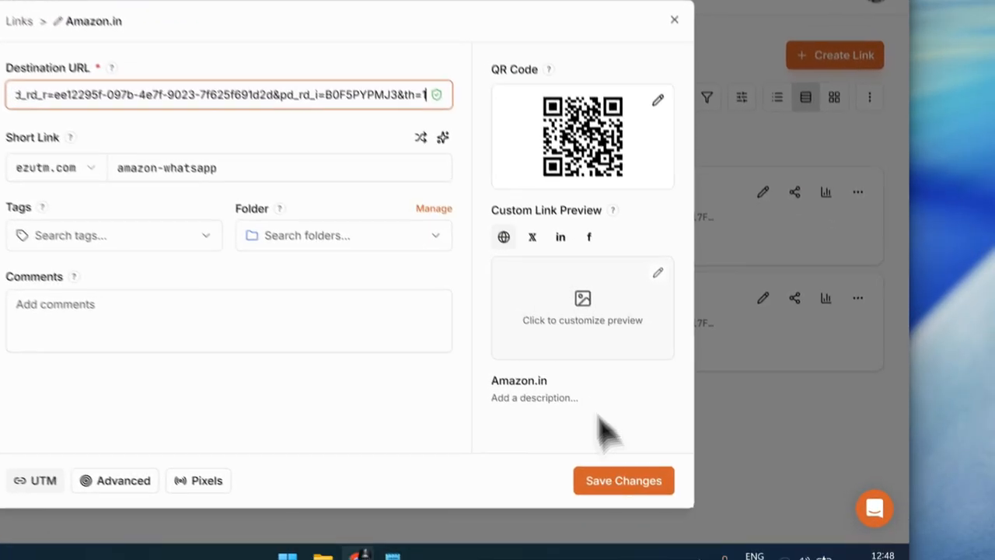
click(706, 466)
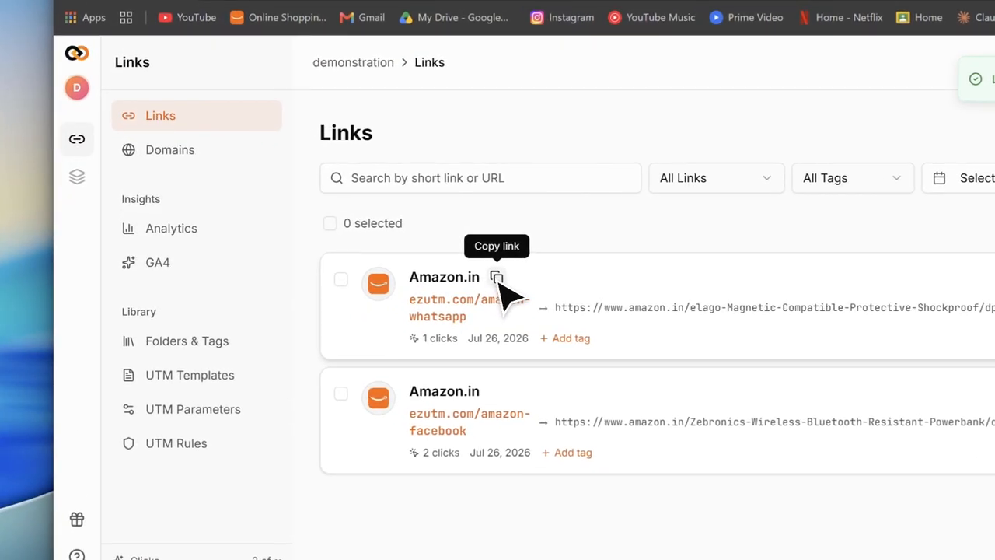
Copy the amazon-whatsapp short link, visit it in an incognito window to test the new destination, and close that window.
click(384, 255)
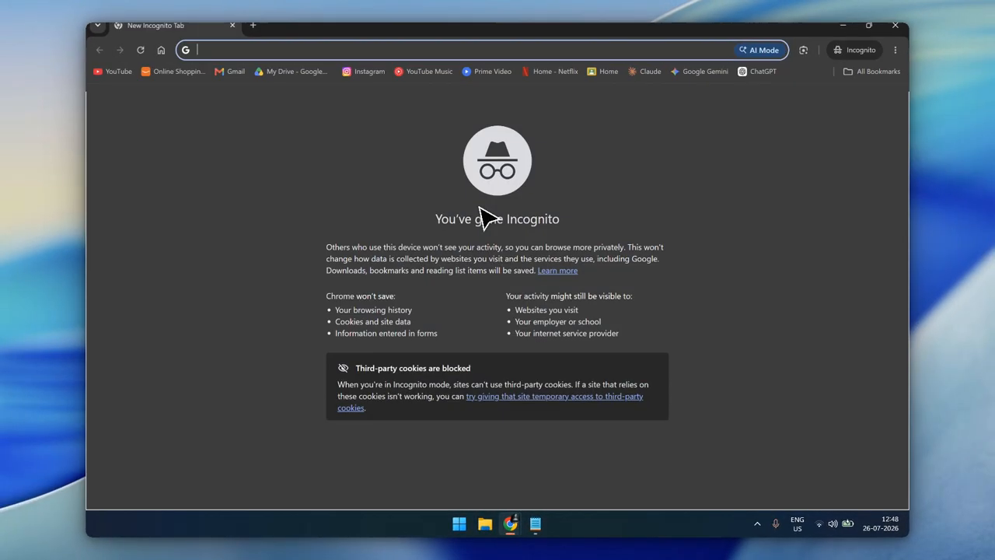
key(ctrl+shift+n)
key(ctrl+v)
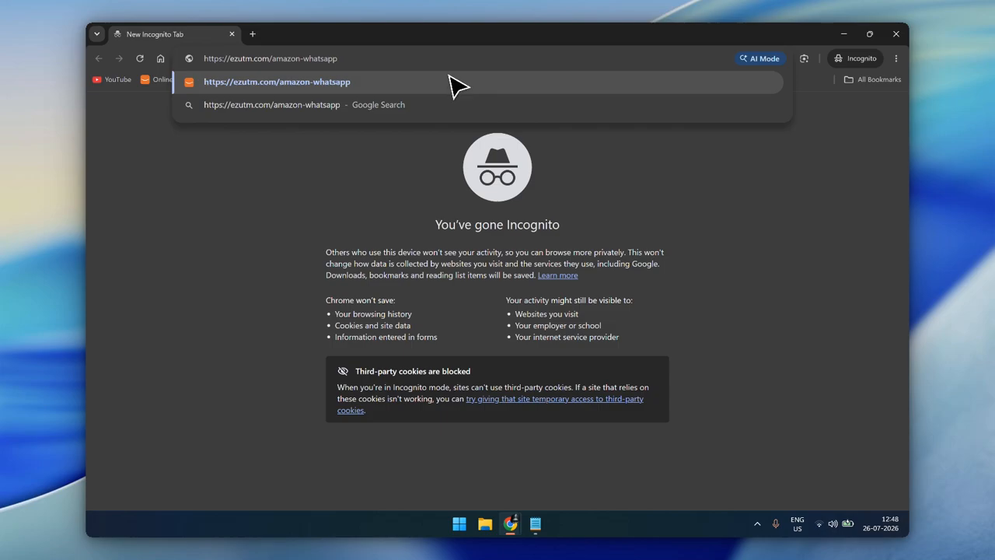
key(Return)
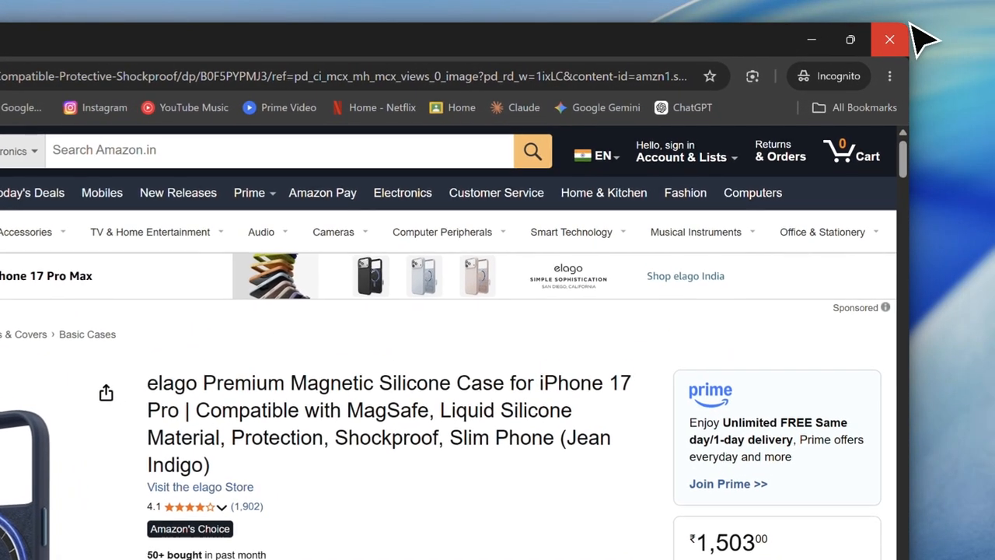
click(906, 26)
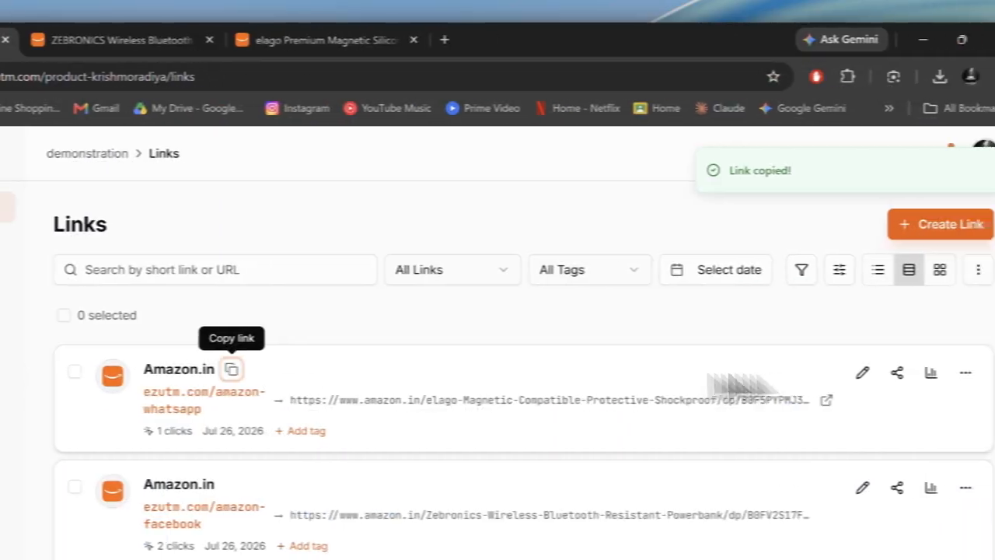
Open the amazon-whatsapp link's analytics and check its total clicks and unique users.
click(819, 374)
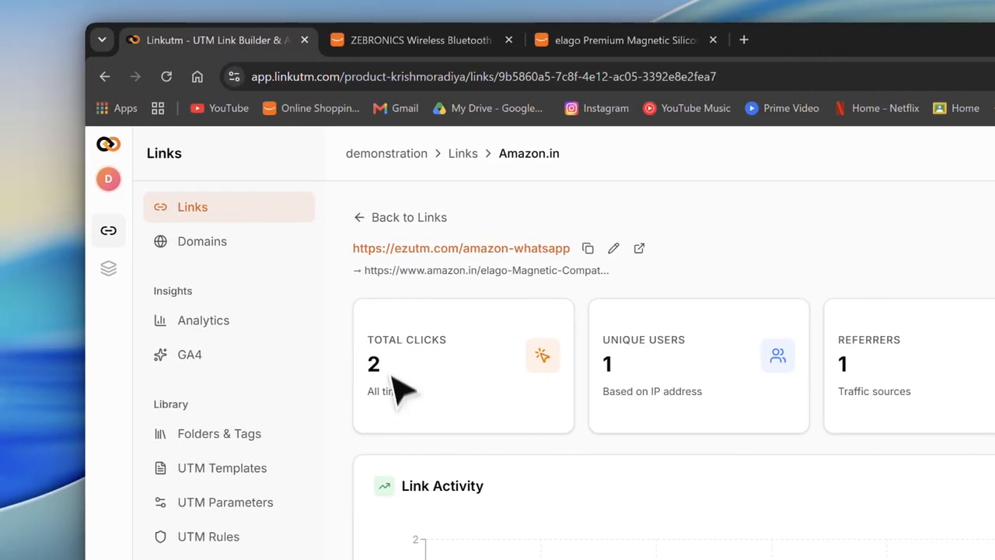
double_click(373, 363)
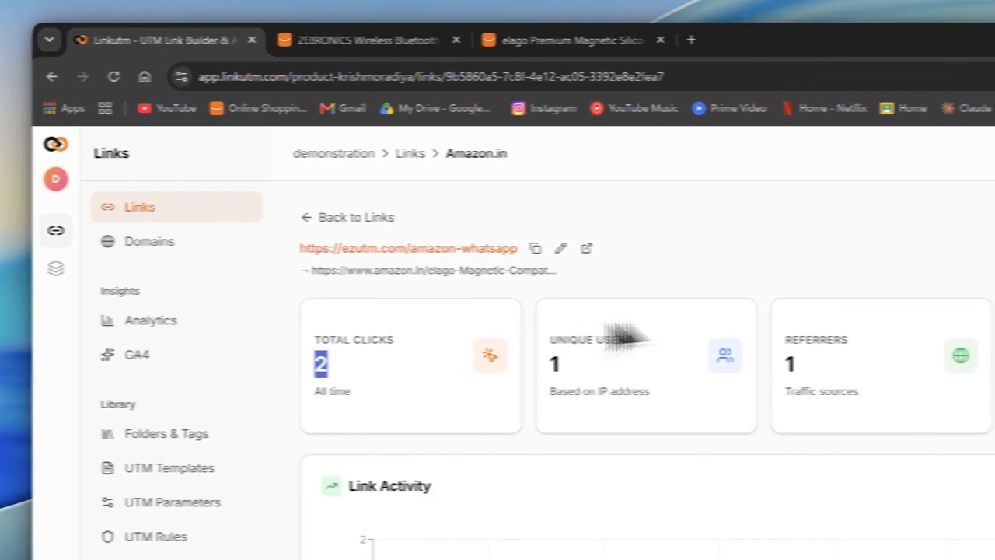
drag(613, 366, 601, 336)
click(249, 40)
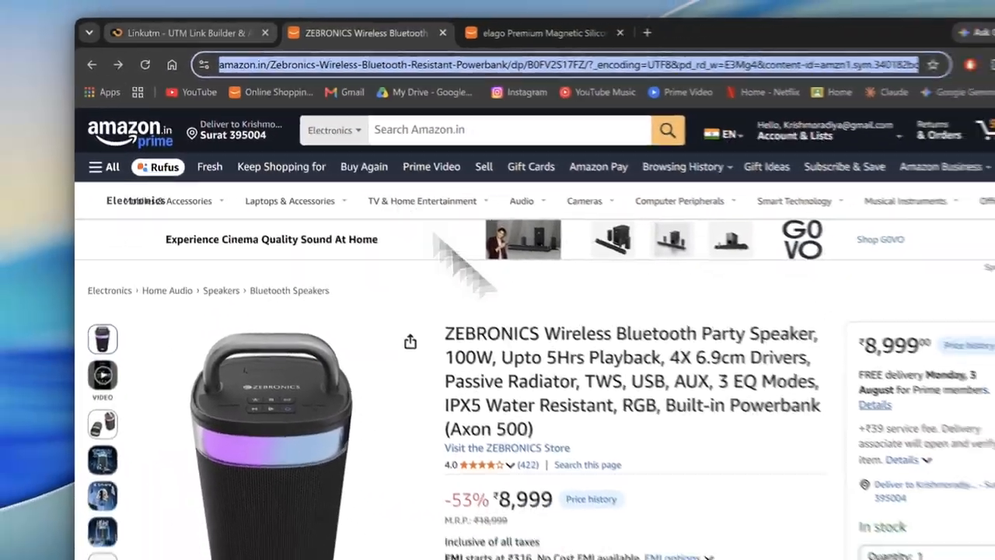
click(187, 34)
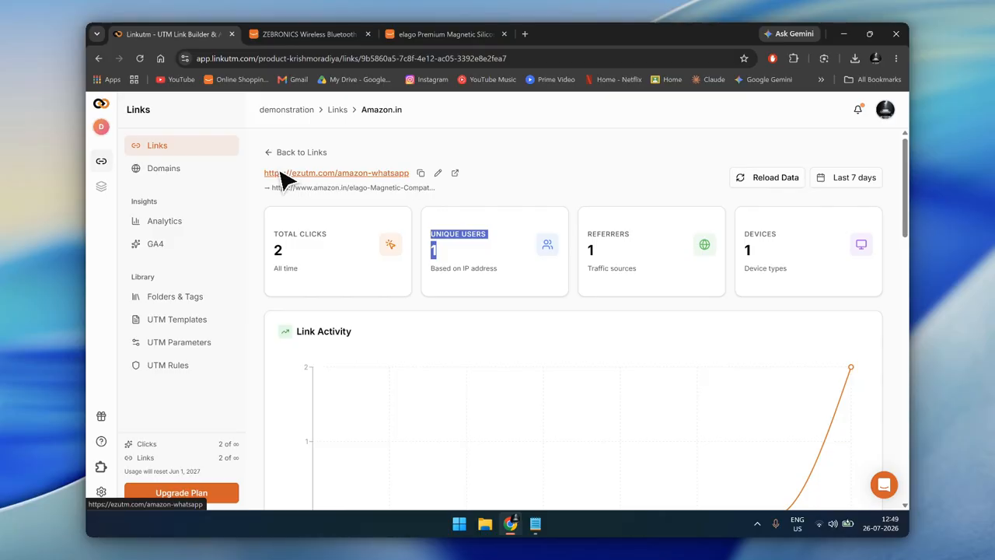
click(757, 524)
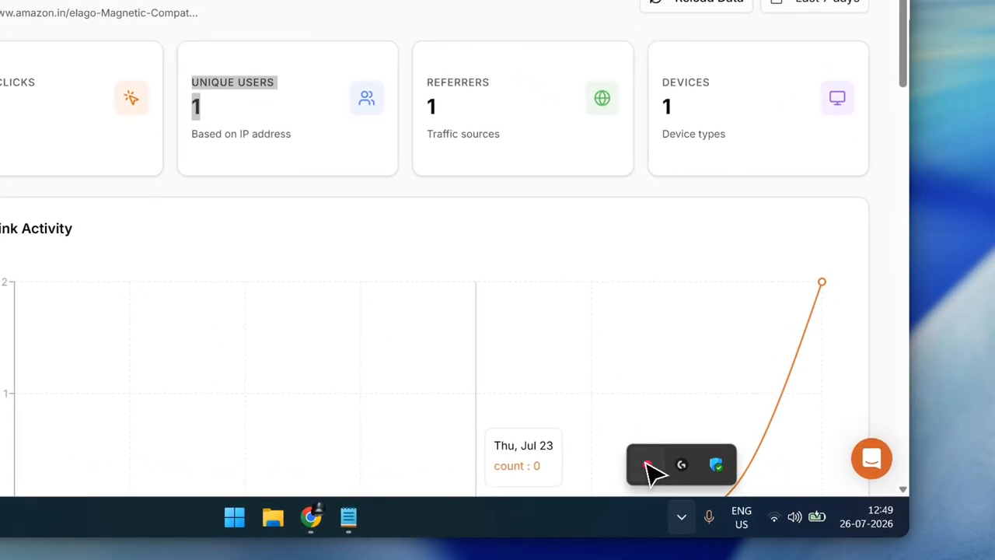
click(647, 464)
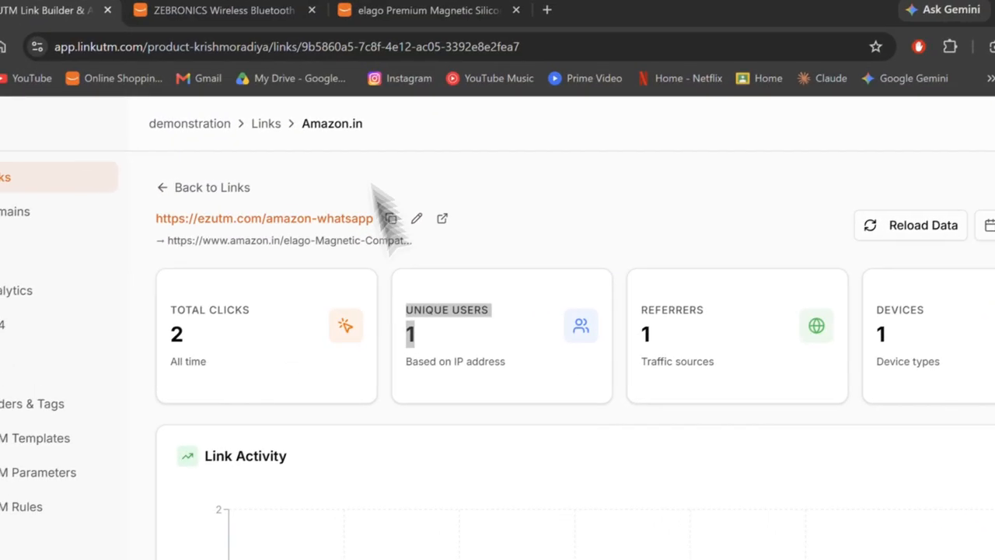